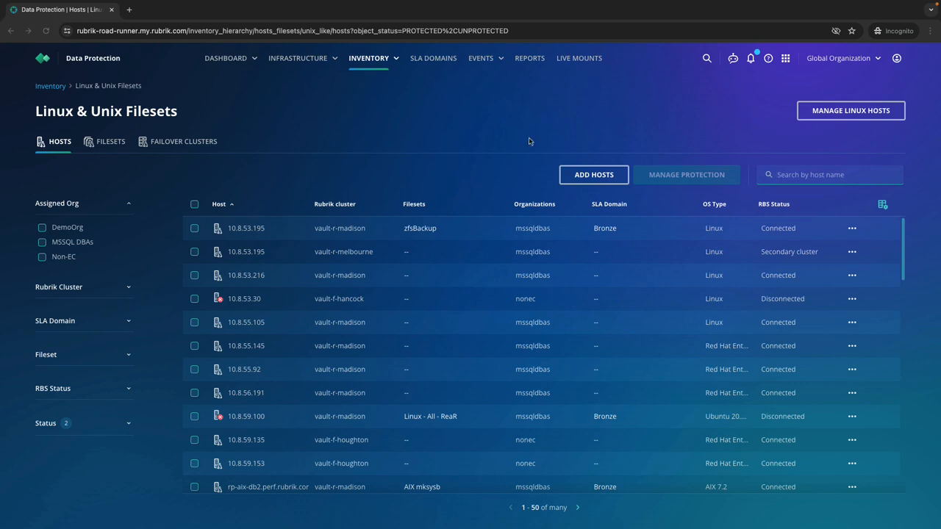
Open the Add Hosts form, select the vault-r-madison cluster and choose to install and register the RBS software now
{"action": "left_click", "coordinate": [582, 176]}
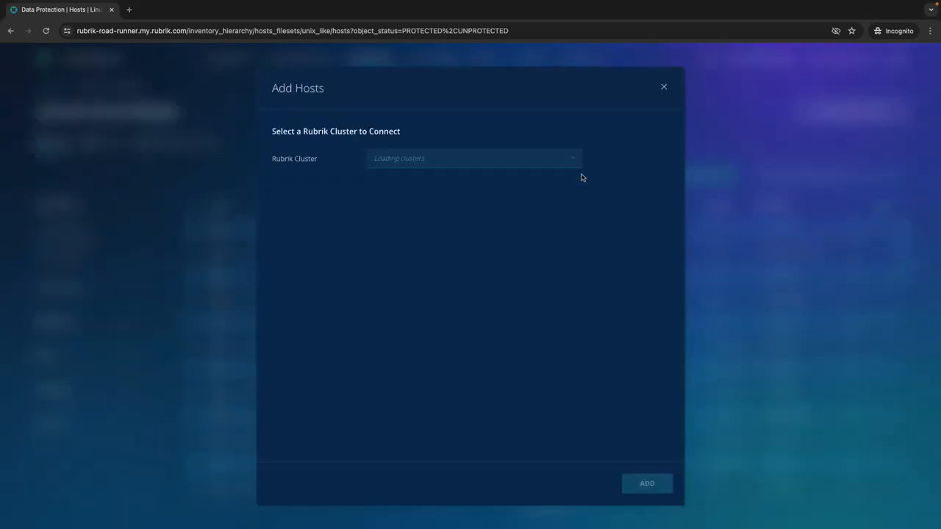
{"action": "left_click", "coordinate": [412, 159]}
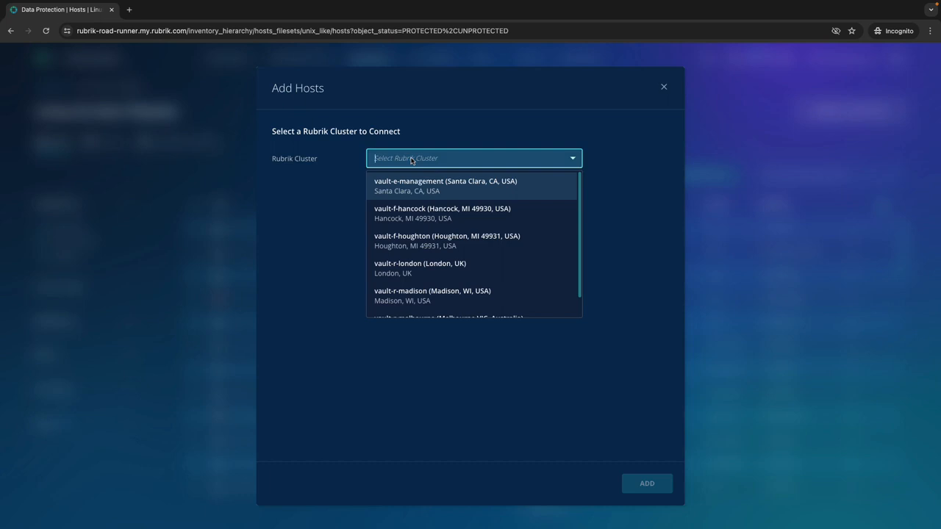
{"action": "left_click", "coordinate": [408, 294]}
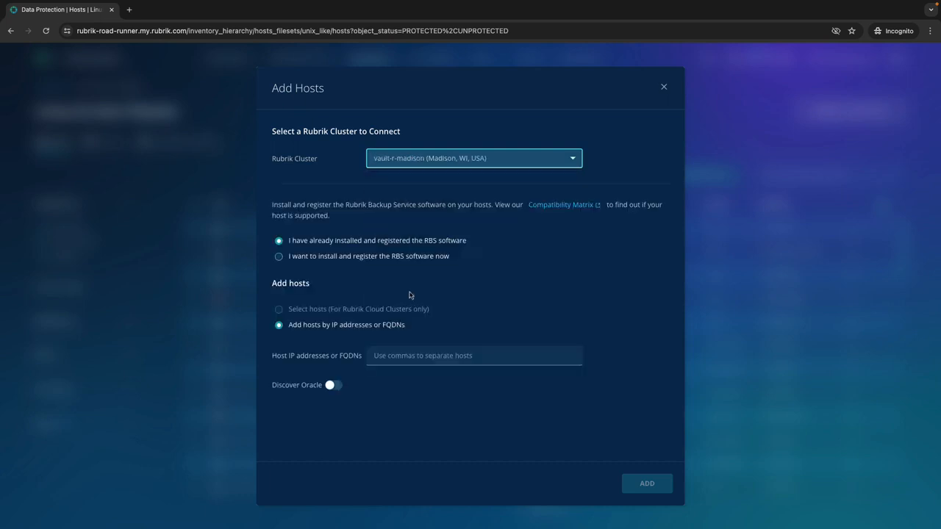
{"action": "left_click", "coordinate": [351, 257]}
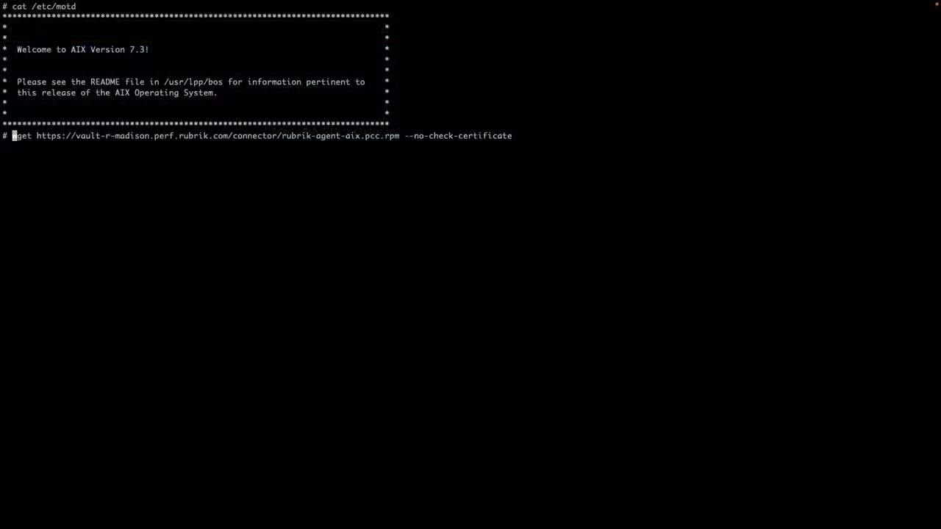
In the AIX terminal, download rubrik-agent-aix.pcc.rpm from vault-r-madison.perf.rubrik.com with wget --no-check-certificate and install it with rpm -i
{"action": "key", "text": "Return"}
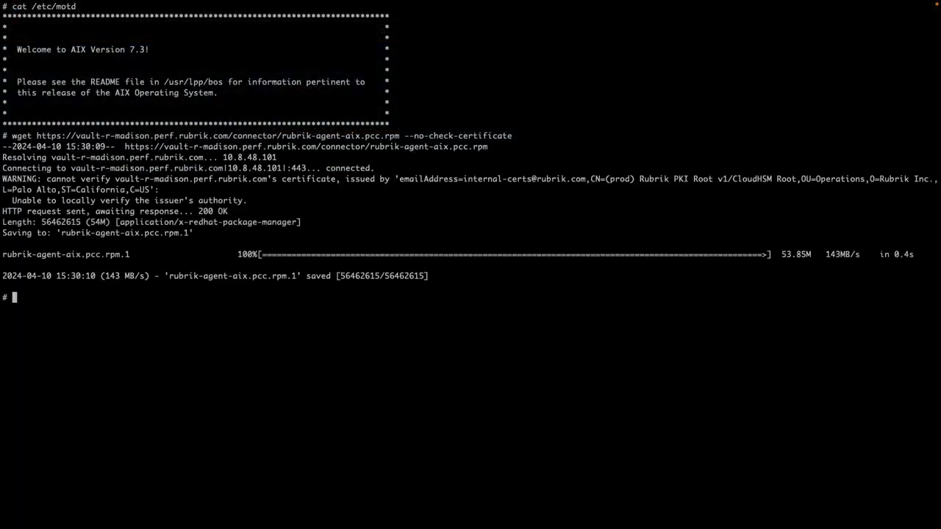
{"action": "type", "text": "rpm -i rubrik-agent-aix.pcc.rpm"}
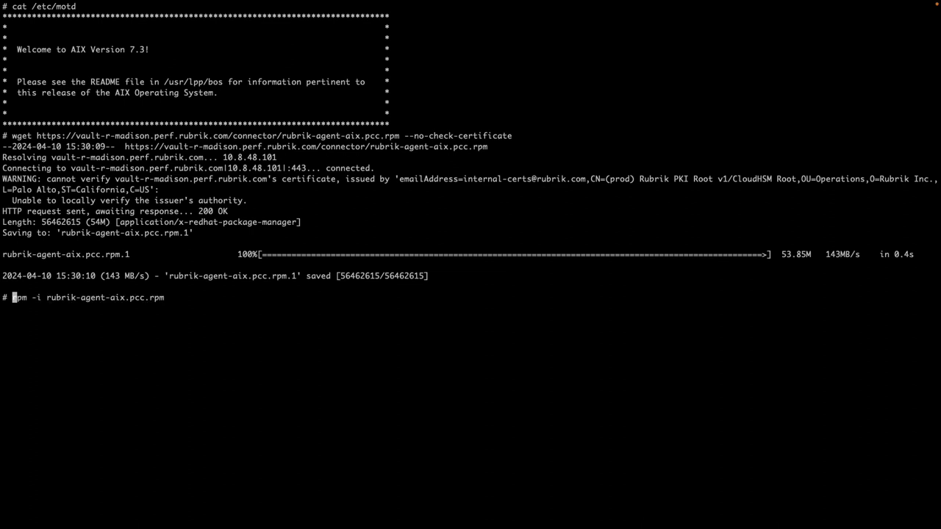
{"action": "key", "text": "Return"}
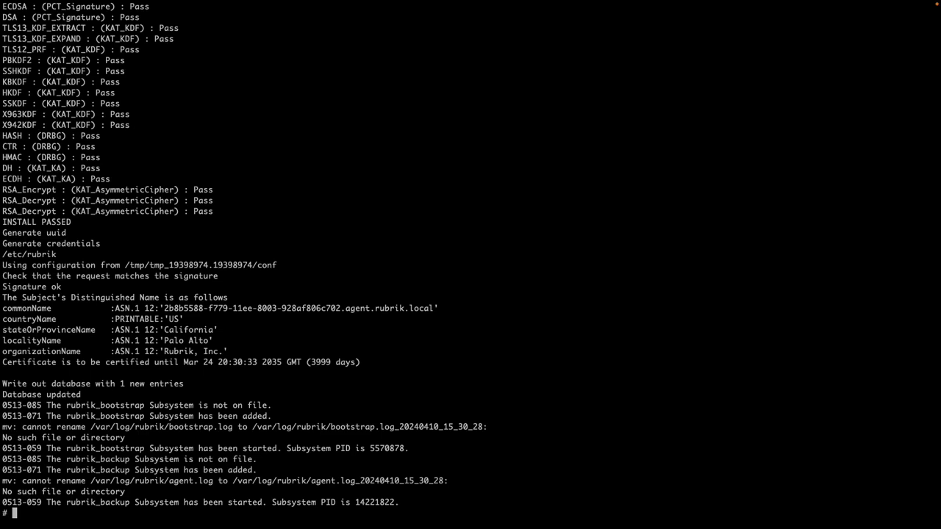
Clear the terminal and list the running Rubrik processes with ps -eaf | grep rubrik
{"action": "type", "text": "clear"}
{"action": "key", "text": "Return"}
{"action": "key", "text": "Escape"}
{"action": "key", "text": "k"}
{"action": "key", "text": "k"}
{"action": "key", "text": "k"}
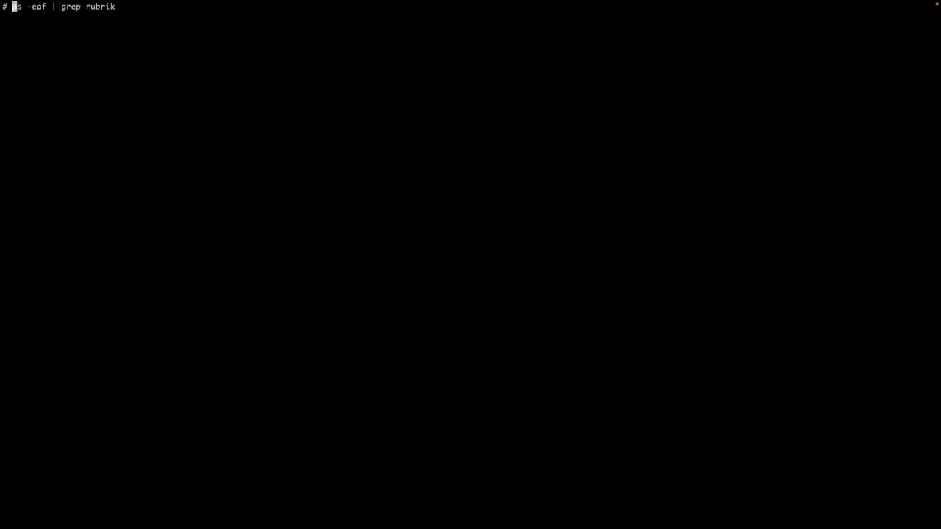
{"action": "key", "text": "Return"}
Check the agent's network ports by running netstat -an | grep 1280*
{"action": "key", "text": "Escape"}
{"action": "key", "text": "k"}
{"action": "key", "text": "k"}
{"action": "key", "text": "k"}
{"action": "key", "text": "k"}
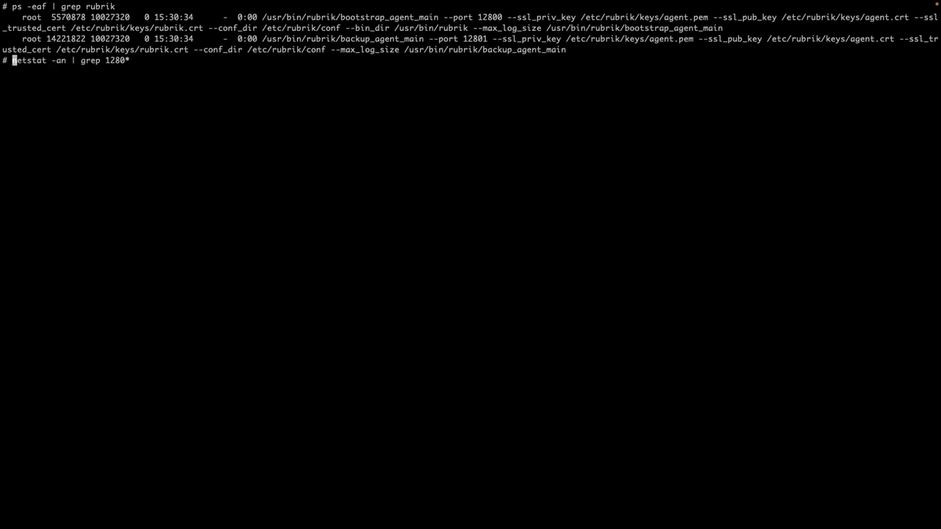
{"action": "key", "text": "Return"}
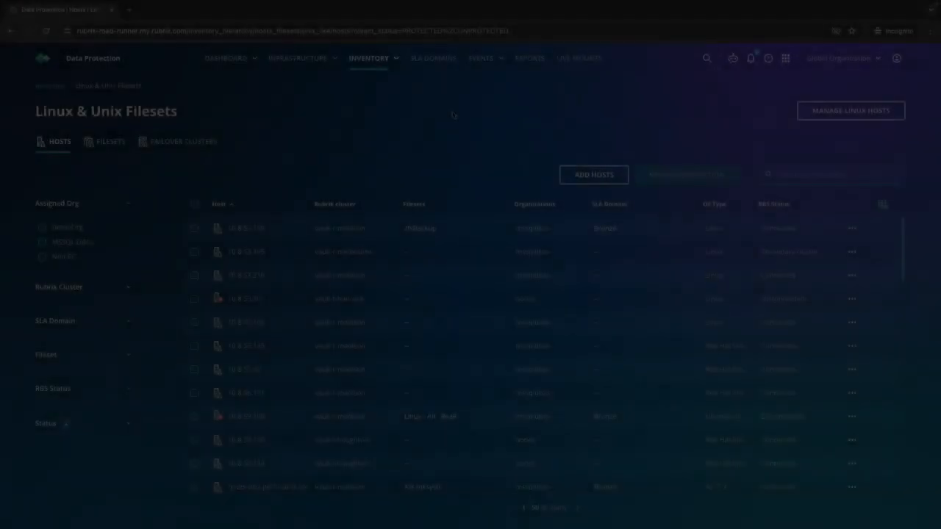
Switch to Rubrik Security Cloud, open the data center Linux & Unix hosts inventory and start adding a host to vault-r-madison
{"action": "left_click", "coordinate": [375, 58]}
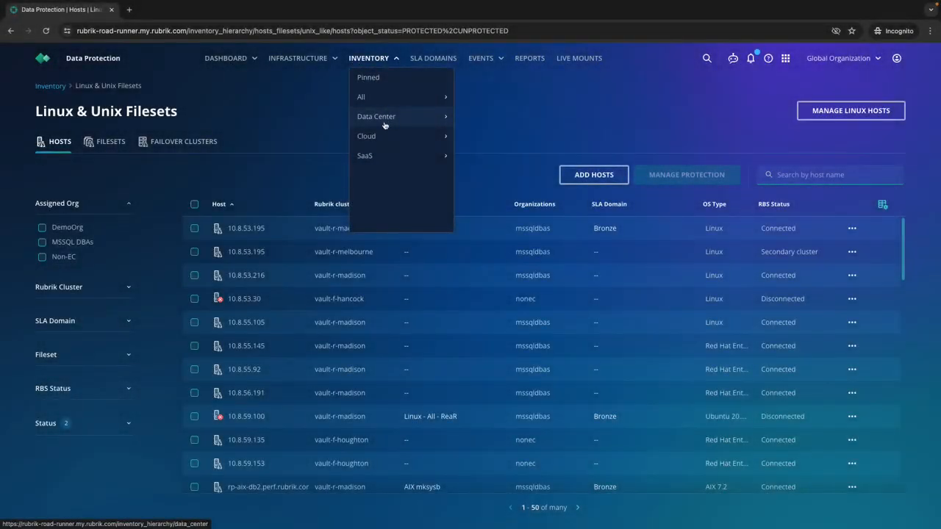
{"action": "mouse_move", "coordinate": [412, 116]}
{"action": "left_click", "coordinate": [488, 118]}
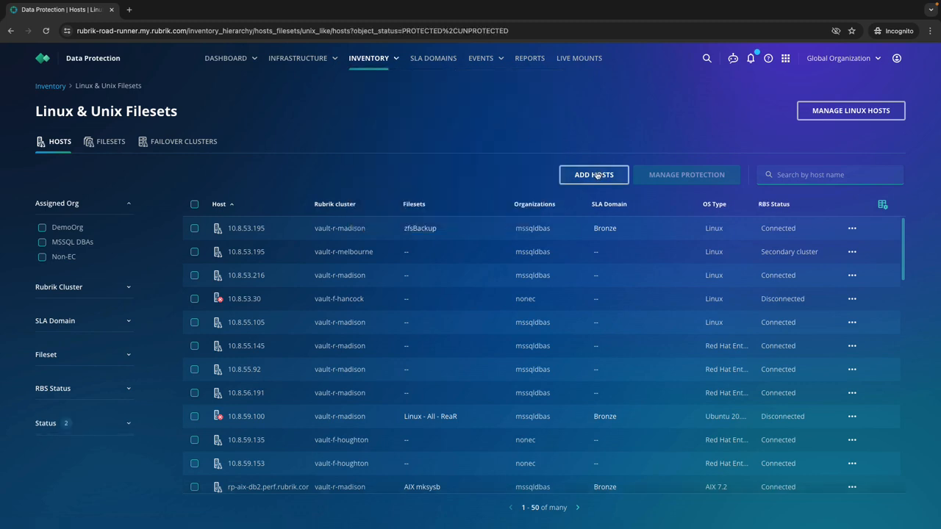
{"action": "left_click", "coordinate": [597, 175]}
{"action": "left_click", "coordinate": [543, 158]}
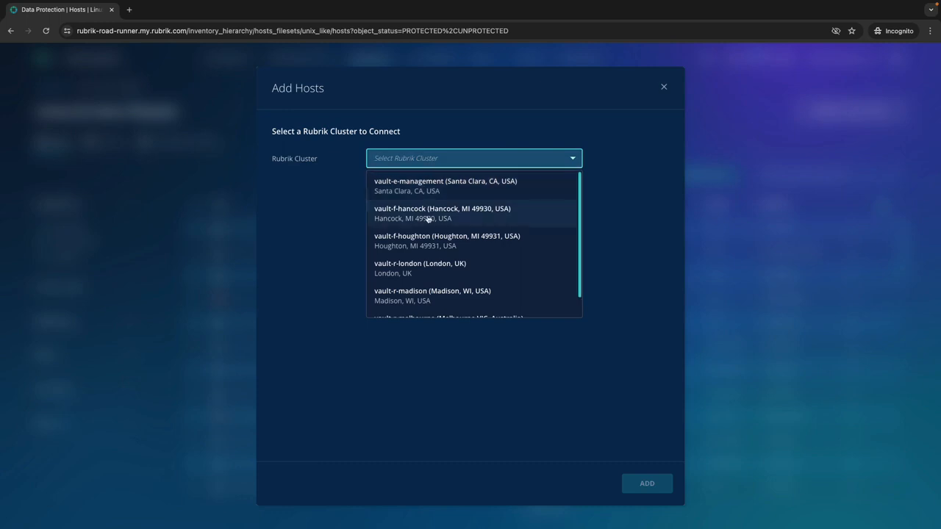
{"action": "left_click", "coordinate": [419, 297]}
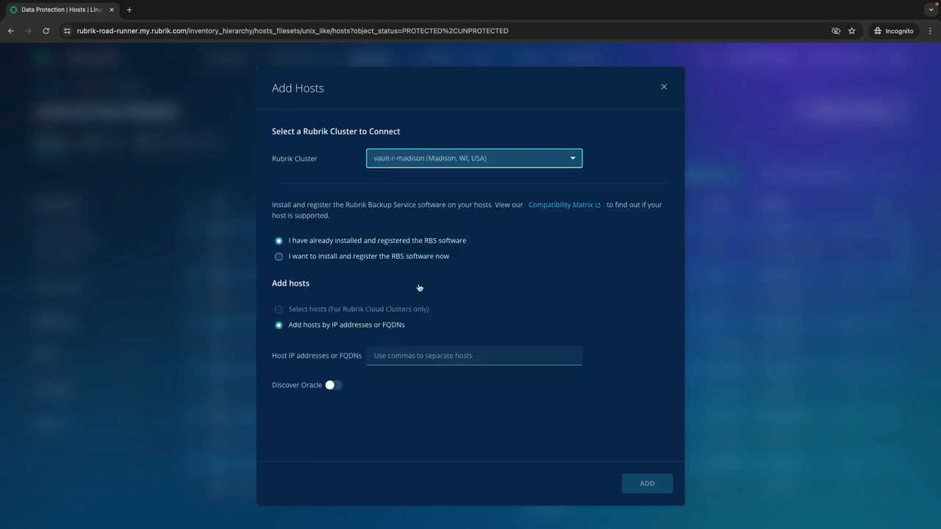
Add the host rp-aix-nim.perf.rubrik.com with RBS already installed, and search the host list for aix-nim
{"action": "left_click", "coordinate": [415, 358]}
{"action": "type", "text": "rp-aix-nim.perf.rubrik.com"}
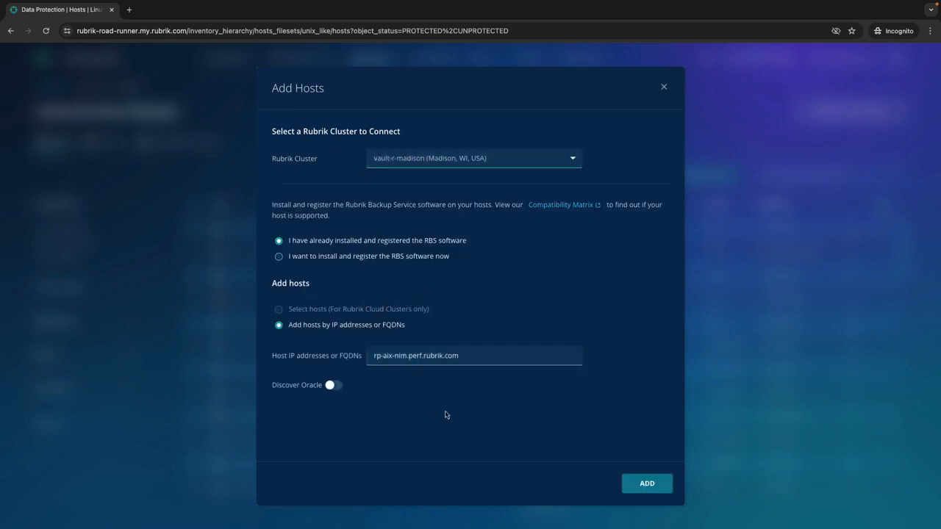
{"action": "left_click", "coordinate": [644, 483]}
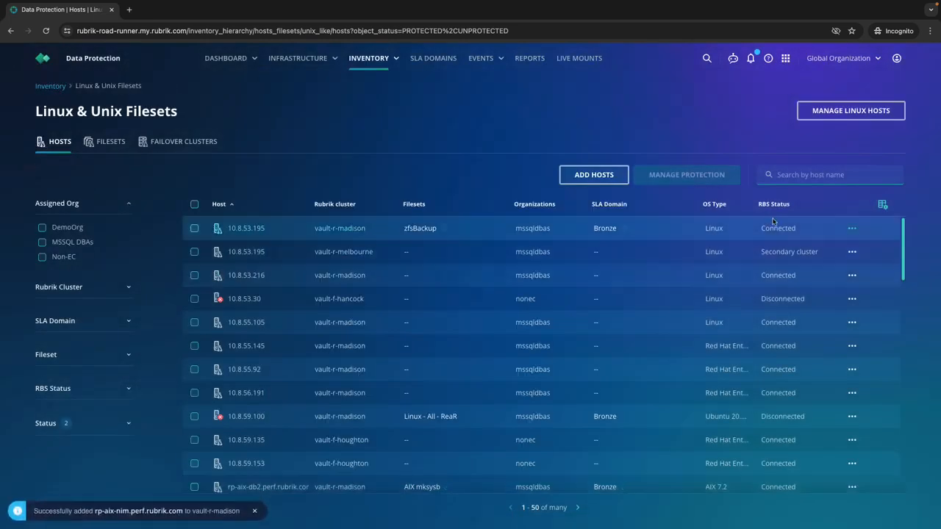
{"action": "left_click", "coordinate": [830, 174]}
{"action": "type", "text": "aix-nim"}
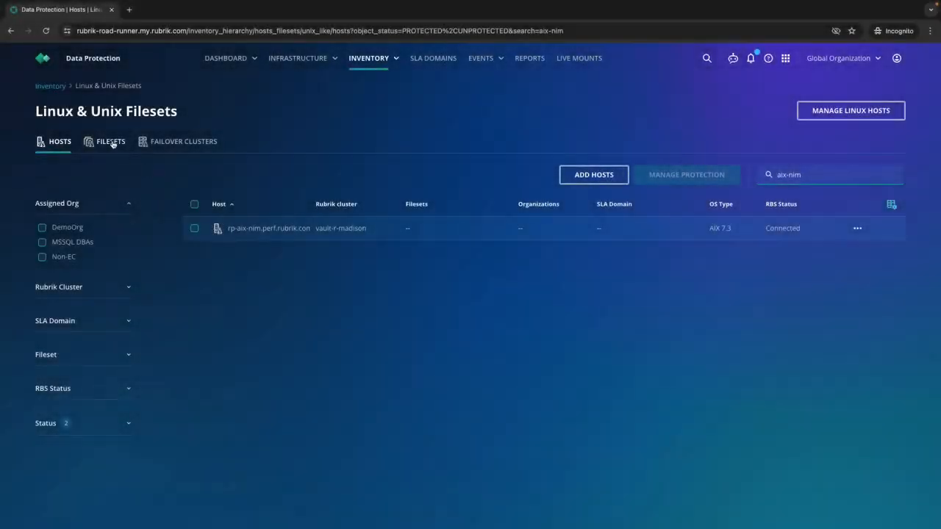
Start a new Linux & Unix fileset on the vault-r-madison cluster and name it AIX NIM
{"action": "left_click", "coordinate": [113, 144]}
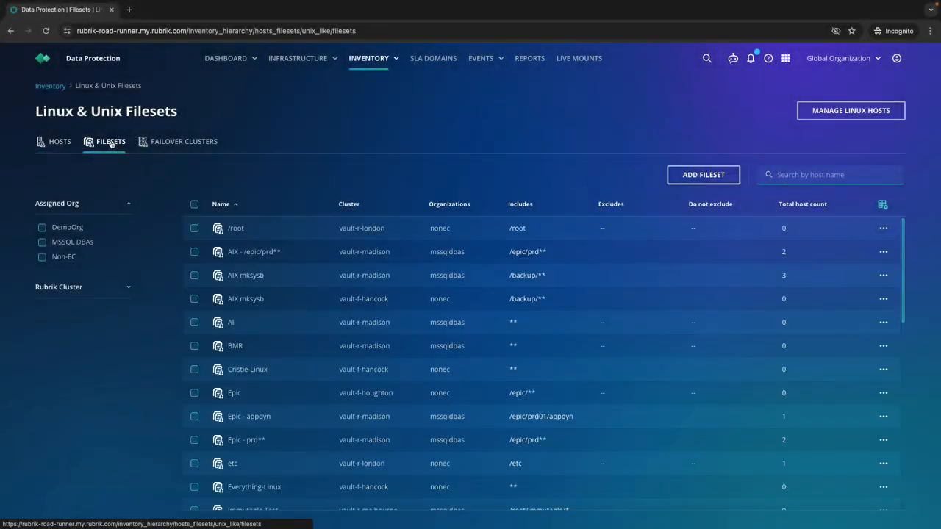
{"action": "left_click", "coordinate": [703, 176]}
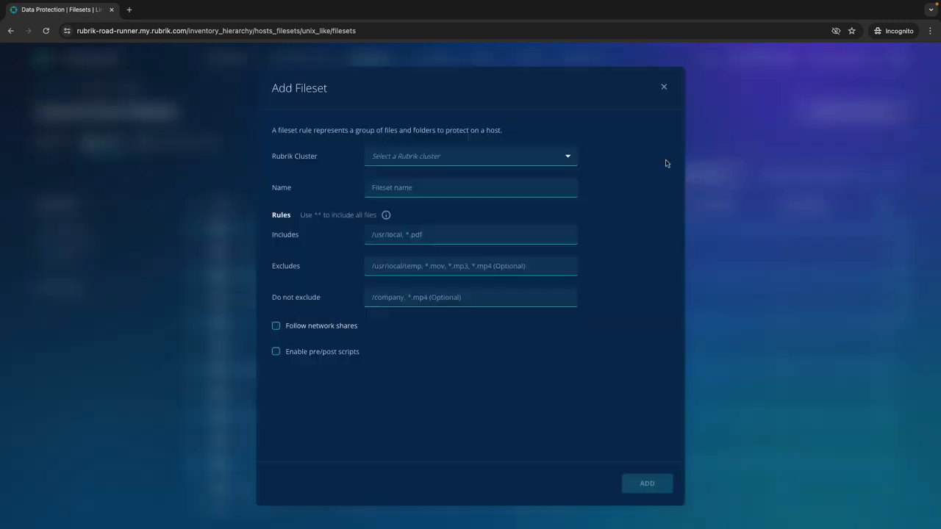
{"action": "left_click", "coordinate": [427, 153]}
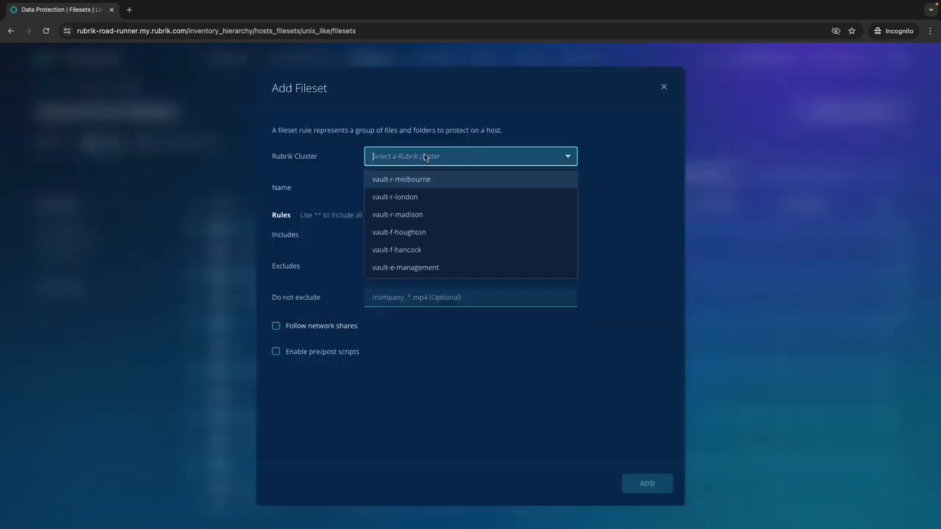
{"action": "left_click", "coordinate": [413, 213]}
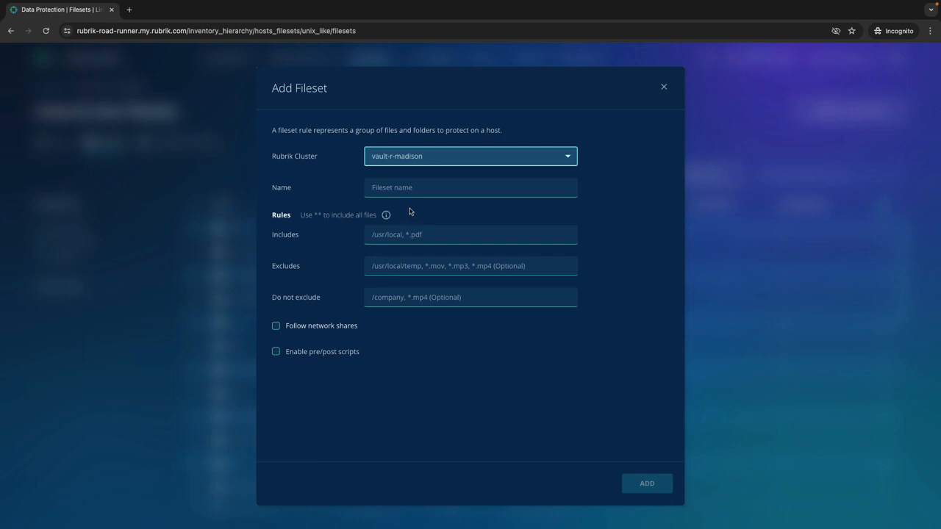
{"action": "key", "text": "Tab"}
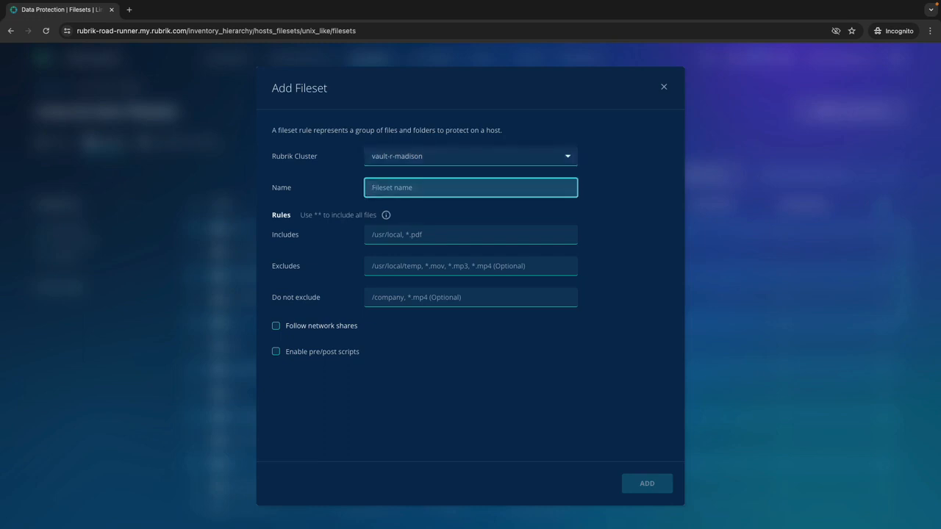
{"action": "type", "text": "AIX NIM"}
{"action": "left_click", "coordinate": [350, 220]}
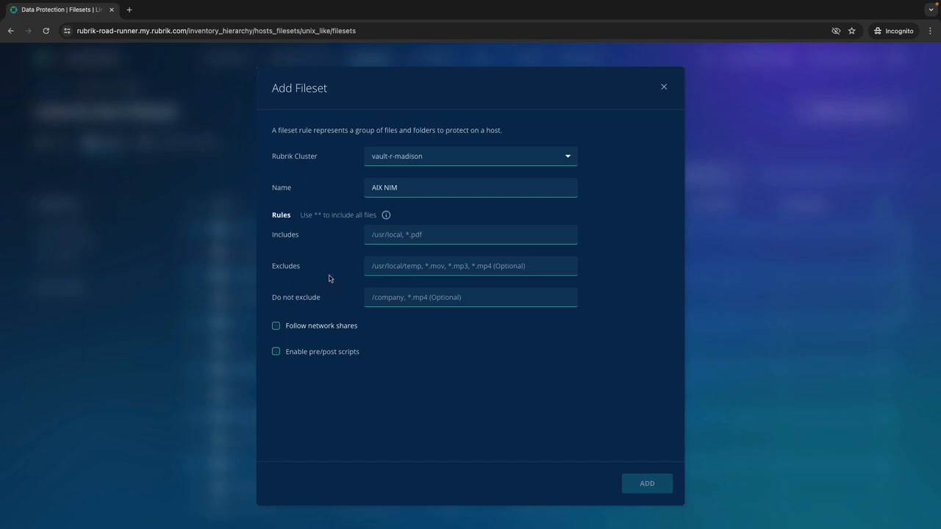
Set the fileset's include rule to /export/lpp_source/** and briefly enable Follow network shares before disabling it again
{"action": "left_click", "coordinate": [372, 242]}
{"action": "type", "text": "/export/lpp_source/**"}
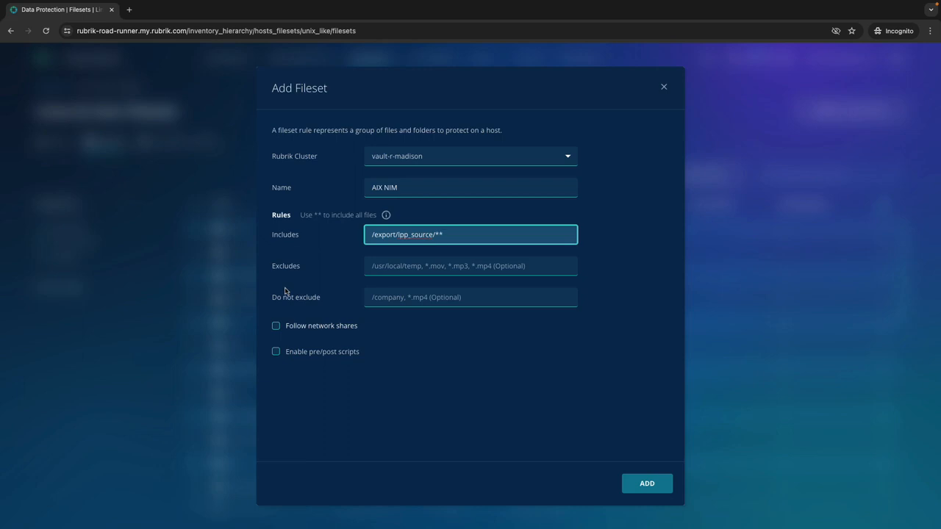
{"action": "left_click", "coordinate": [277, 326]}
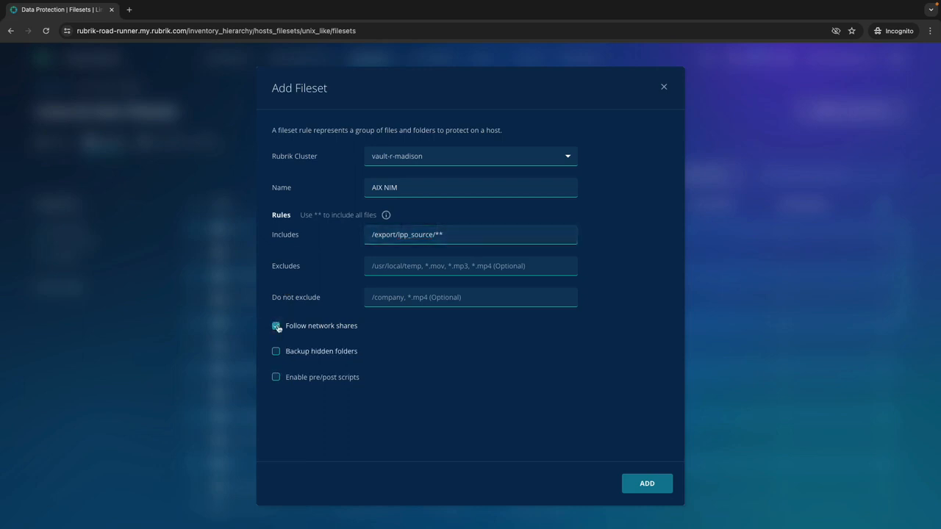
{"action": "left_click", "coordinate": [276, 326]}
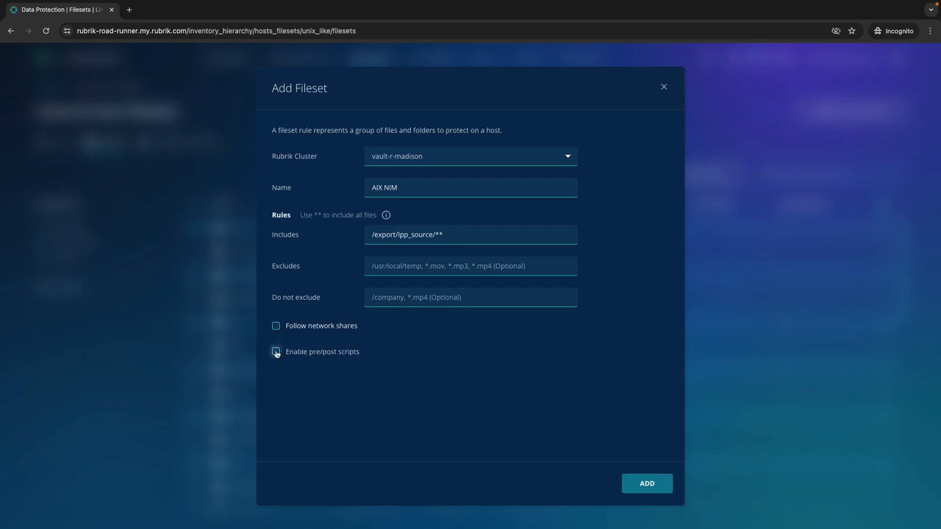
Enable pre-backup script /opt/rubrik/scripts/prescript.ksh and post-backup script /opt/rubrik/scripts/postscript.ksh, cancelling the backup if the pre-backup script fails
{"action": "left_click", "coordinate": [277, 352]}
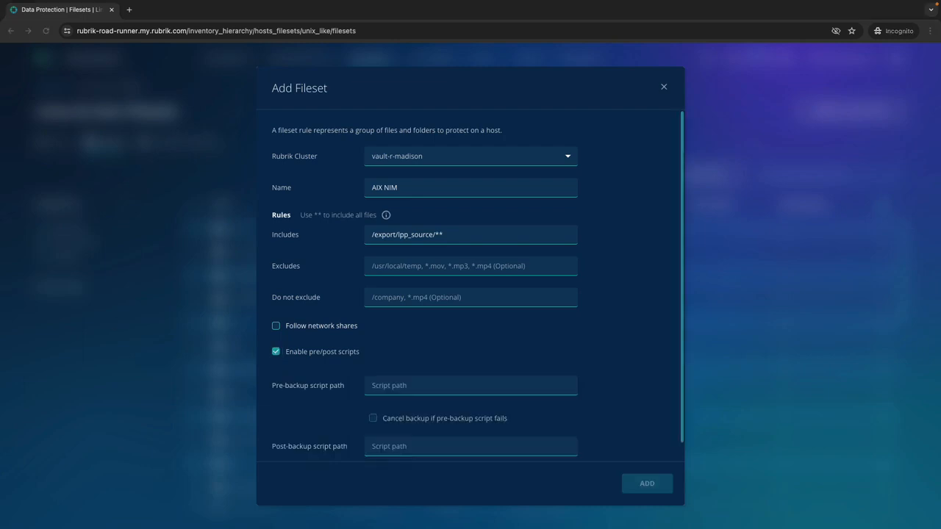
{"action": "left_click", "coordinate": [410, 385]}
{"action": "type", "text": "/opt/rubrik/scripts/prescript.ksh"}
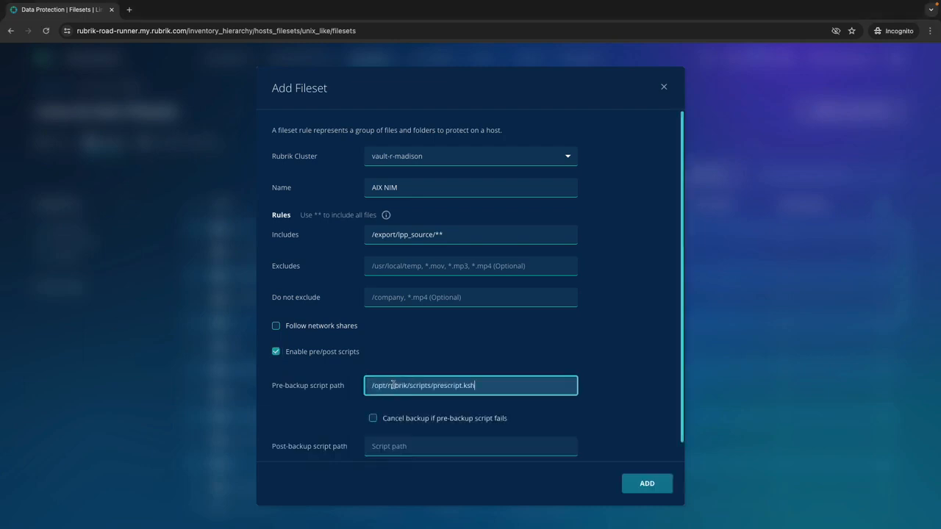
{"action": "left_click", "coordinate": [373, 418]}
{"action": "left_click", "coordinate": [385, 445]}
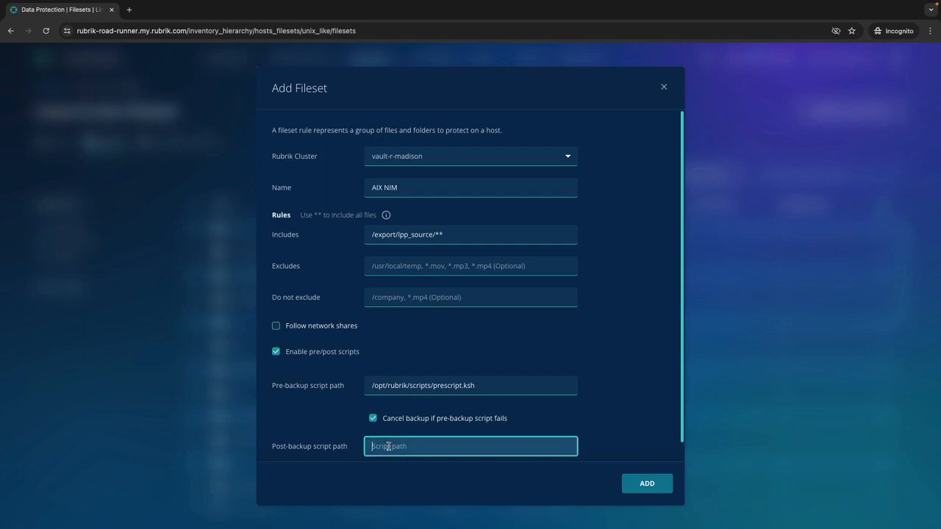
{"action": "type", "text": "/opt/rubrik/scripts/postscript.ksh"}
Add the AIX NIM fileset and search the fileset list for NIM
{"action": "scroll", "coordinate": [338, 371], "scroll_direction": "down", "scroll_amount": 1}
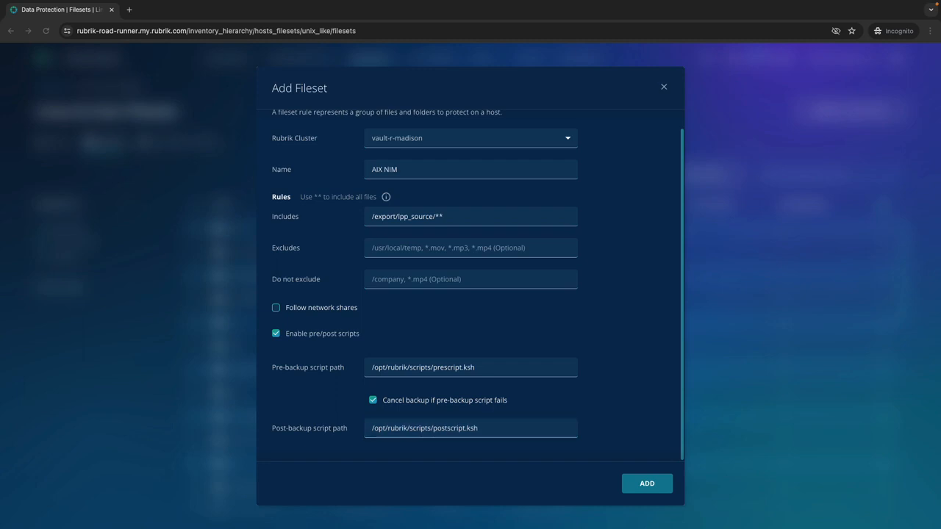
{"action": "left_click", "coordinate": [648, 490]}
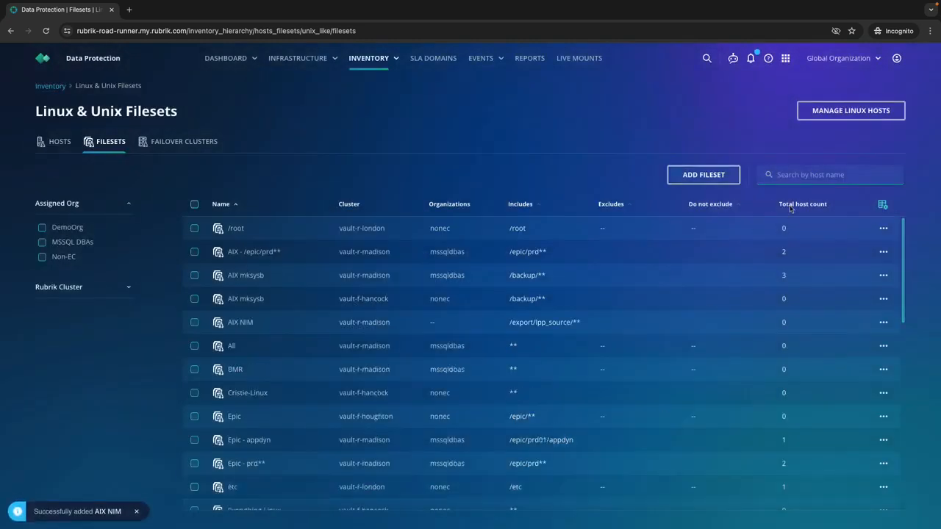
{"action": "left_click", "coordinate": [800, 173]}
{"action": "type", "text": "NIM"}
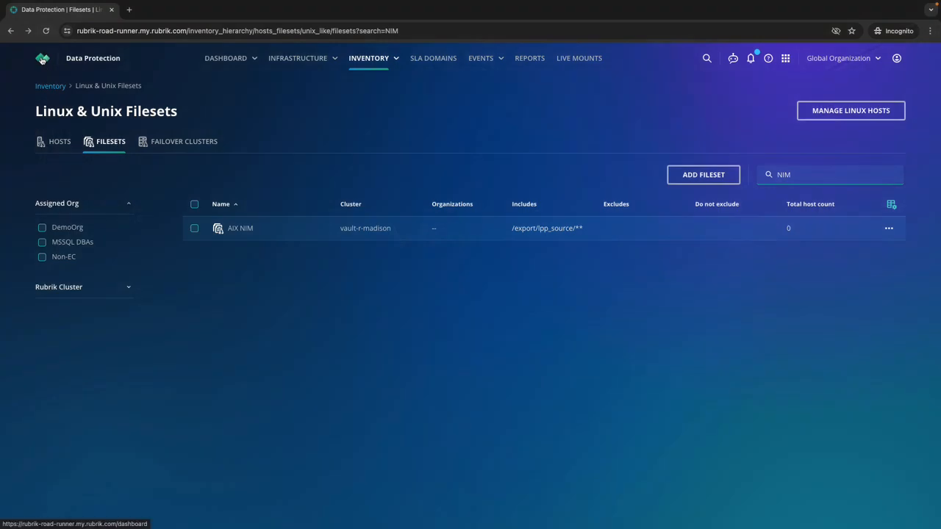
Go to the SLA Domains list, start creating a new SLA Domain and proceed to its object type selection
{"action": "left_click", "coordinate": [42, 59]}
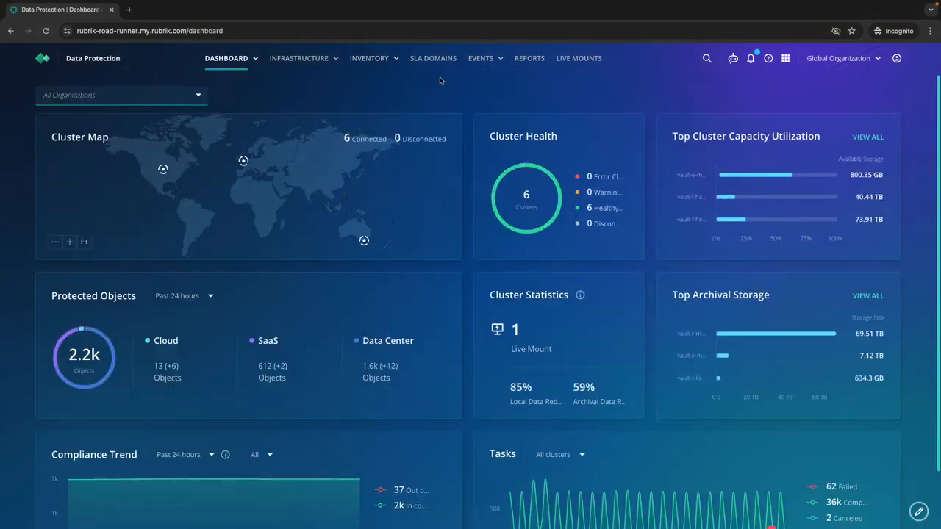
{"action": "left_click", "coordinate": [433, 59]}
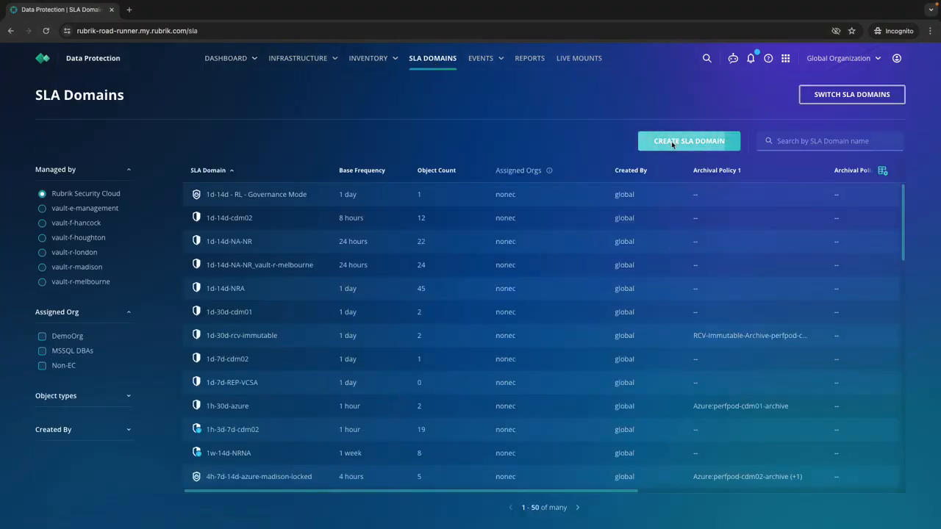
{"action": "left_click", "coordinate": [671, 145]}
{"action": "left_click", "coordinate": [643, 483]}
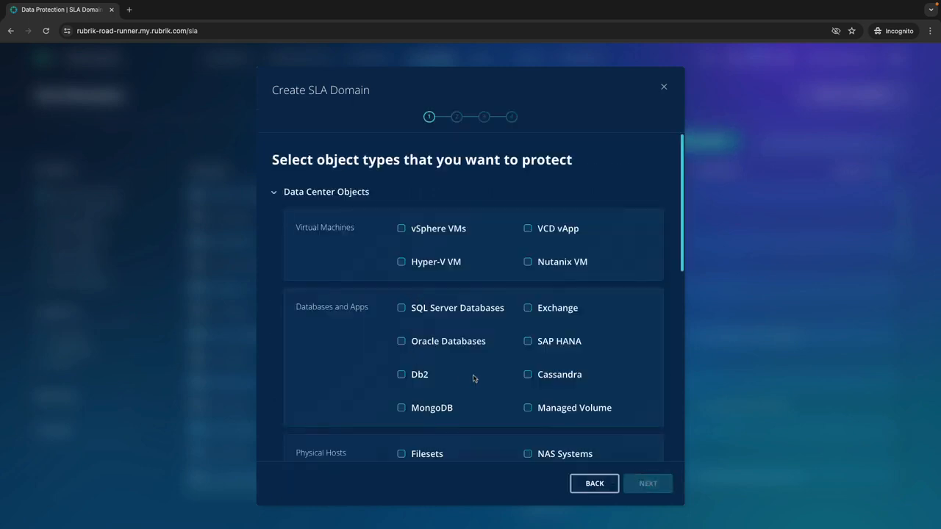
Choose Filesets under Physical Hosts as the object type the SLA Domain protects and proceed to its frequency settings
{"action": "scroll", "coordinate": [456, 368], "scroll_direction": "down", "scroll_amount": 3}
{"action": "left_click", "coordinate": [401, 351]}
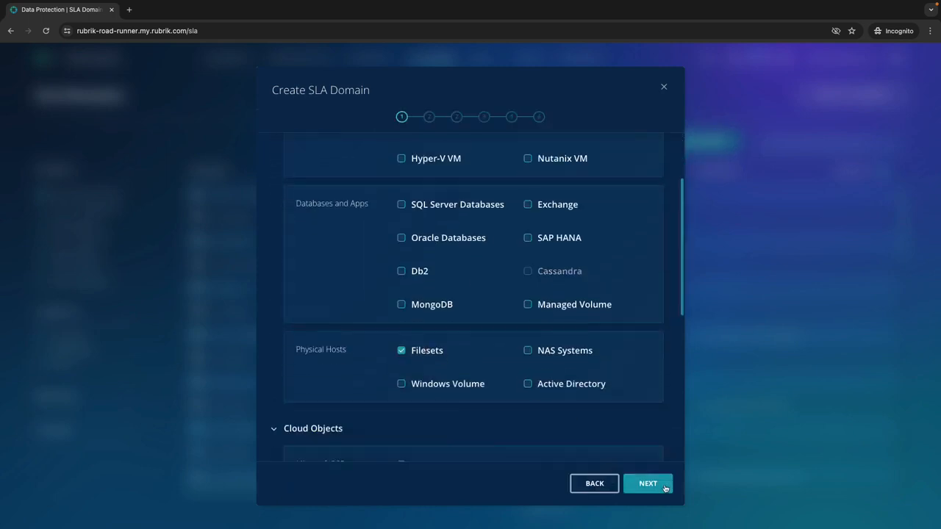
{"action": "left_click", "coordinate": [647, 483]}
Set the SLA Domain to take a snapshot every 1 day and retain snapshots for 7 days
{"action": "left_click", "coordinate": [308, 271]}
{"action": "type", "text": "1"}
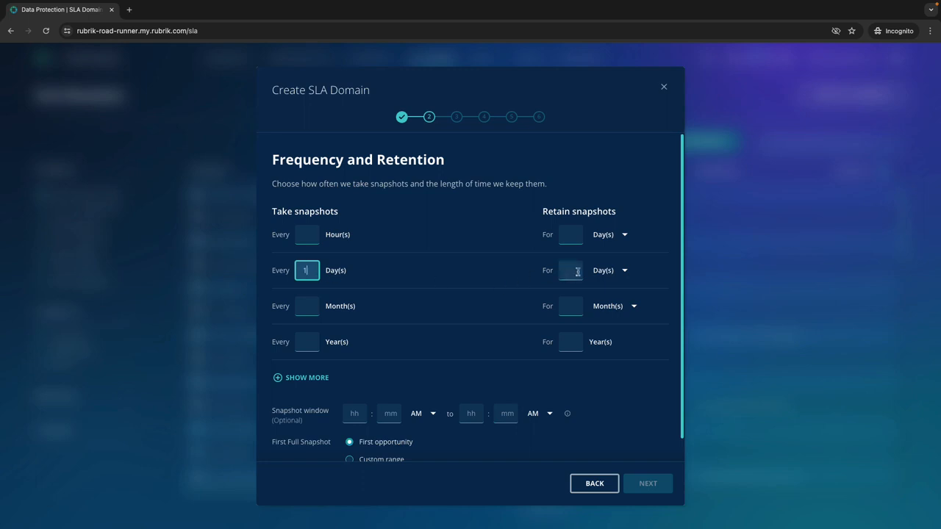
{"action": "left_click", "coordinate": [577, 272]}
{"action": "type", "text": "7"}
{"action": "left_click", "coordinate": [651, 485]}
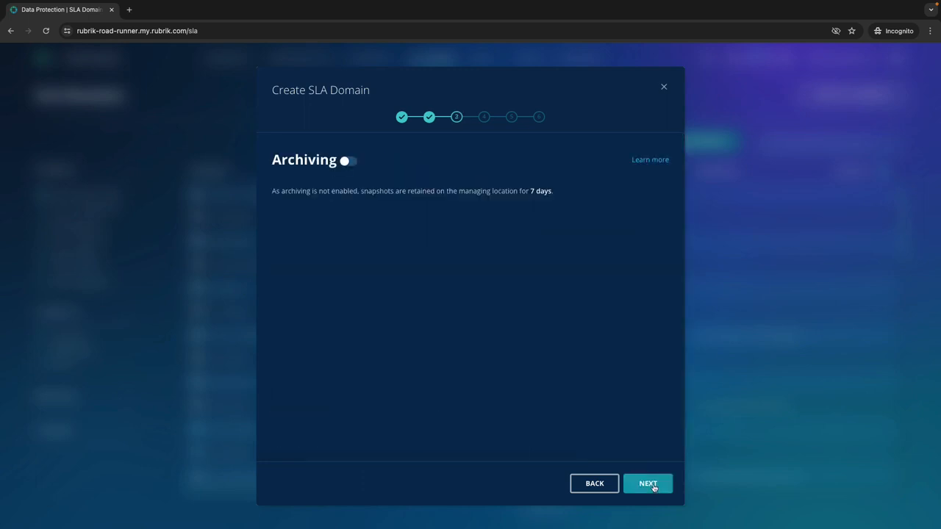
Proceed without archiving and enable Retention Lock in Governance Mode for the SLA Domain
{"action": "left_click", "coordinate": [653, 487]}
{"action": "left_click", "coordinate": [654, 485]}
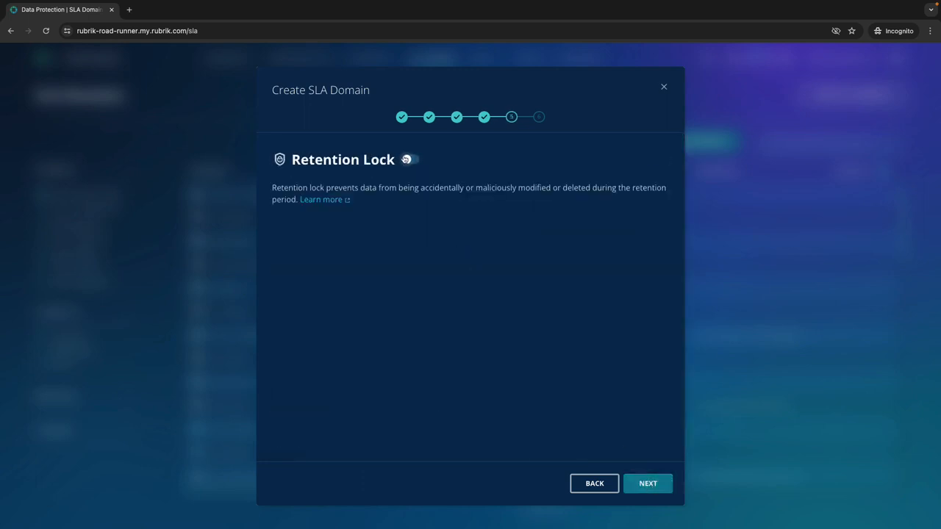
{"action": "left_click", "coordinate": [406, 159]}
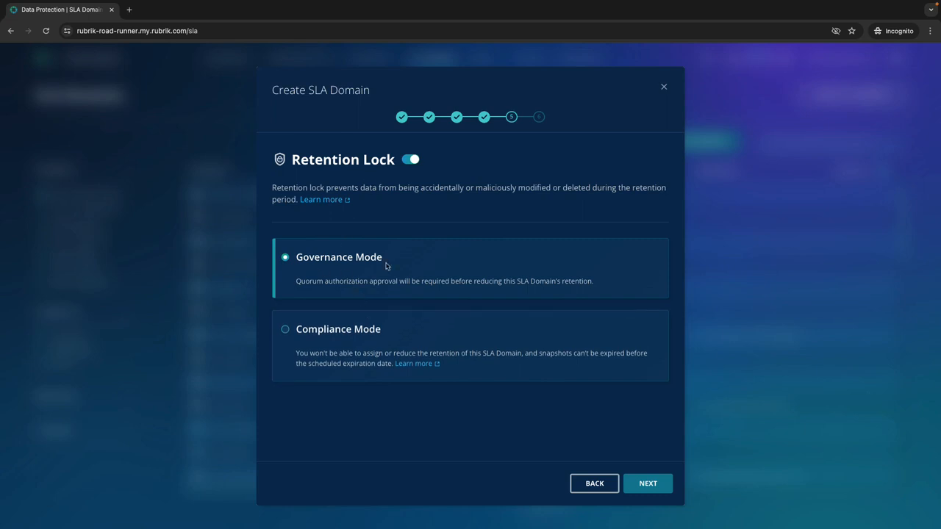
{"action": "left_click", "coordinate": [649, 485]}
Name the SLA Domain AIX NIM and create it
{"action": "left_click", "coordinate": [421, 190]}
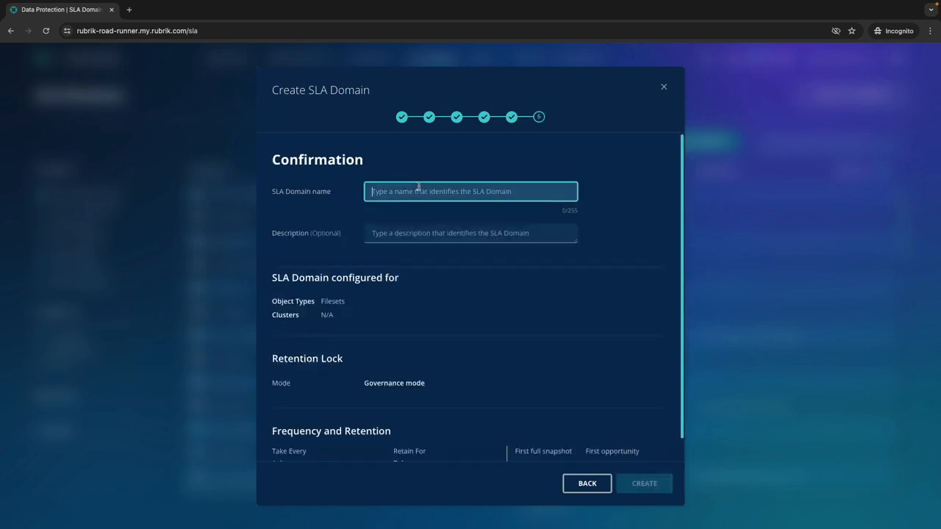
{"action": "type", "text": "AIX NIM"}
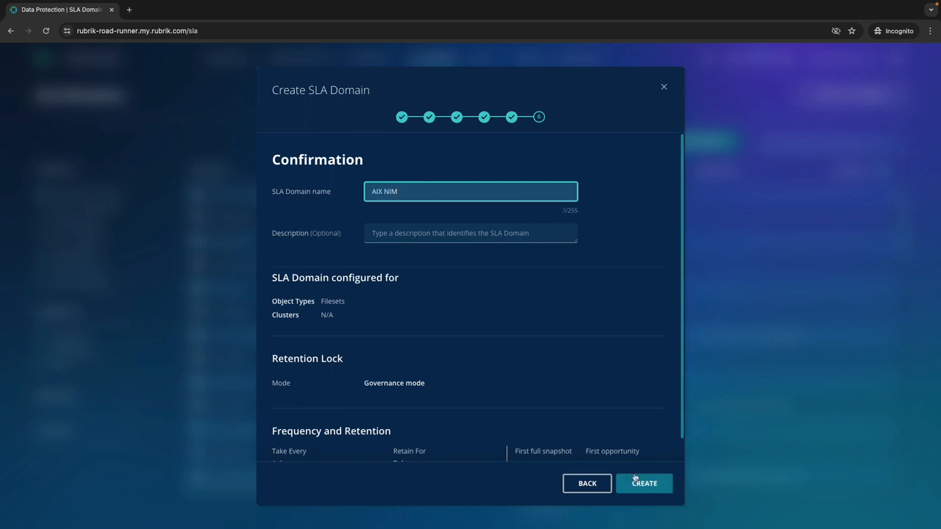
{"action": "left_click", "coordinate": [643, 483]}
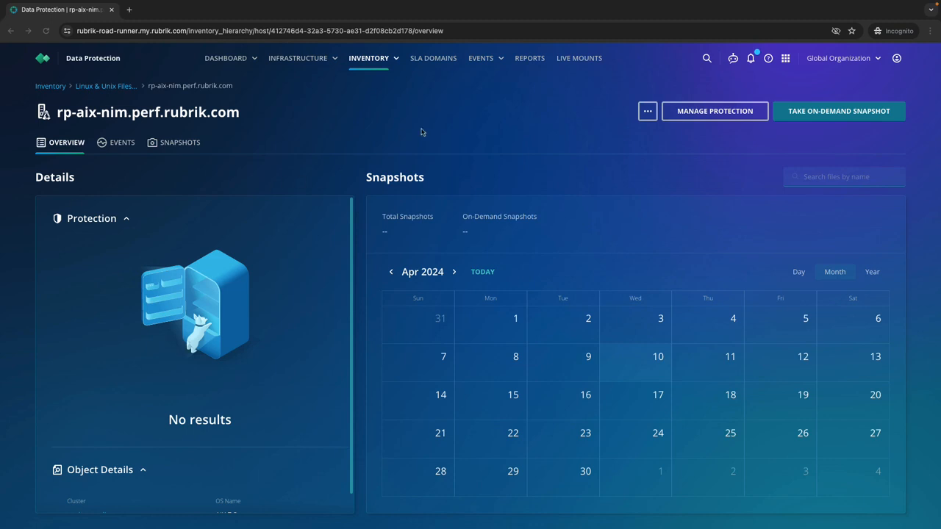
Start managing protection for the rp-aix-nim.perf.rubrik.com host, search the filesets for nim and select the AIX NIM fileset
{"action": "left_click", "coordinate": [708, 115]}
{"action": "left_click", "coordinate": [551, 193]}
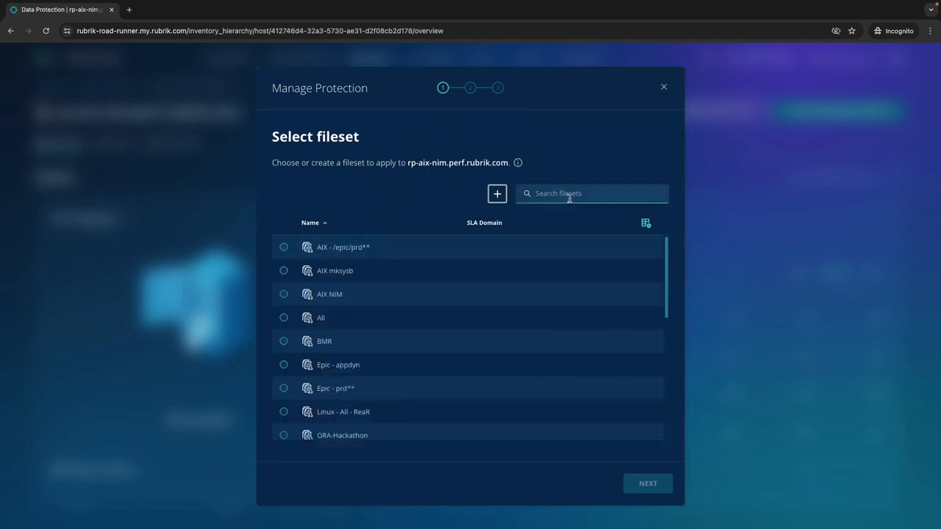
{"action": "type", "text": "r"}
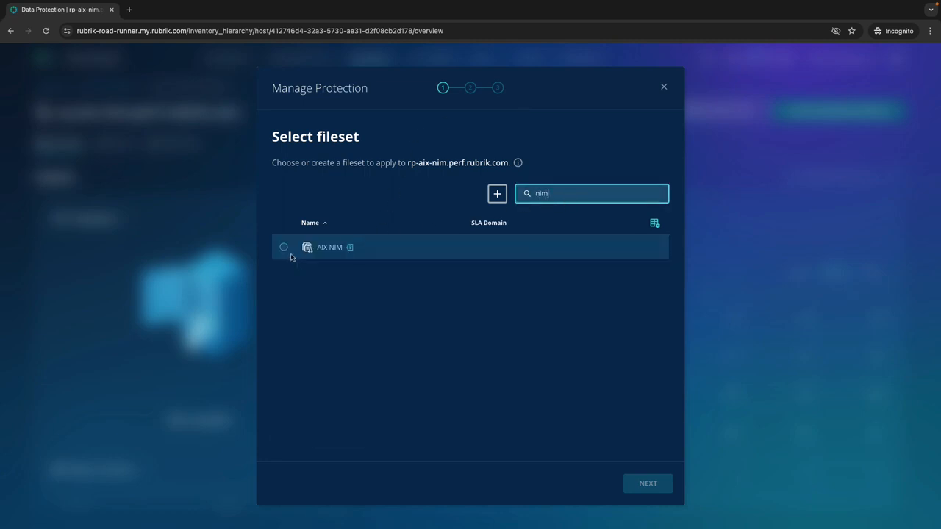
{"action": "left_click", "coordinate": [284, 250]}
{"action": "left_click", "coordinate": [632, 485]}
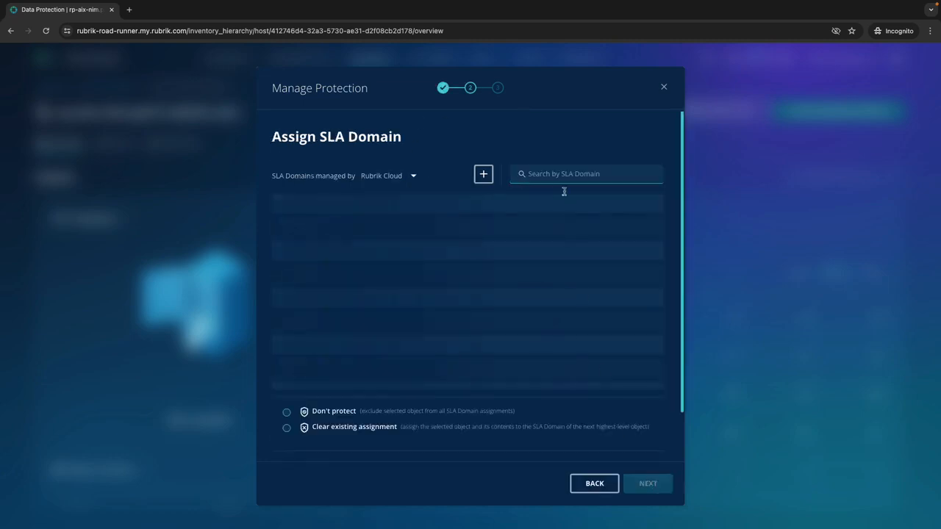
Search the SLA Domains for nim, assign the AIX NIM SLA Domain to the fileset and complete the protection assignment
{"action": "left_click", "coordinate": [553, 175]}
{"action": "type", "text": "nim"}
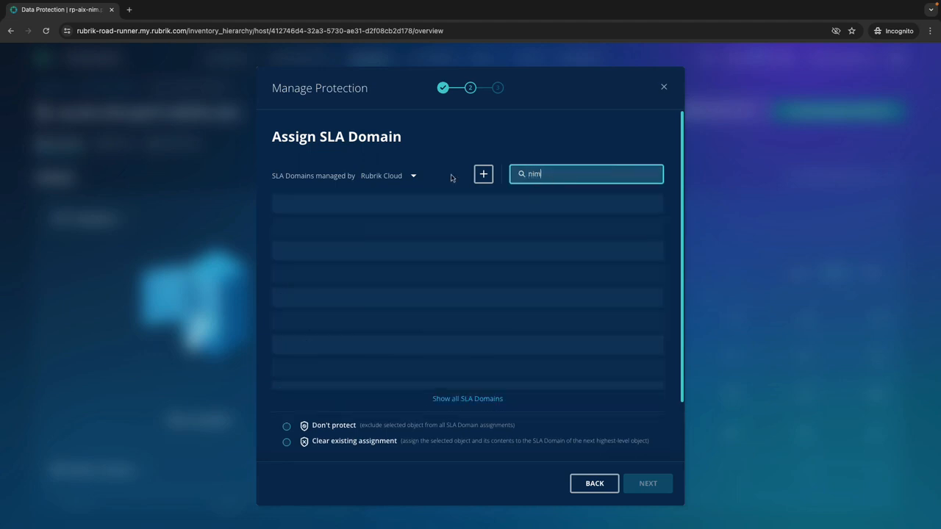
{"action": "left_click", "coordinate": [284, 230]}
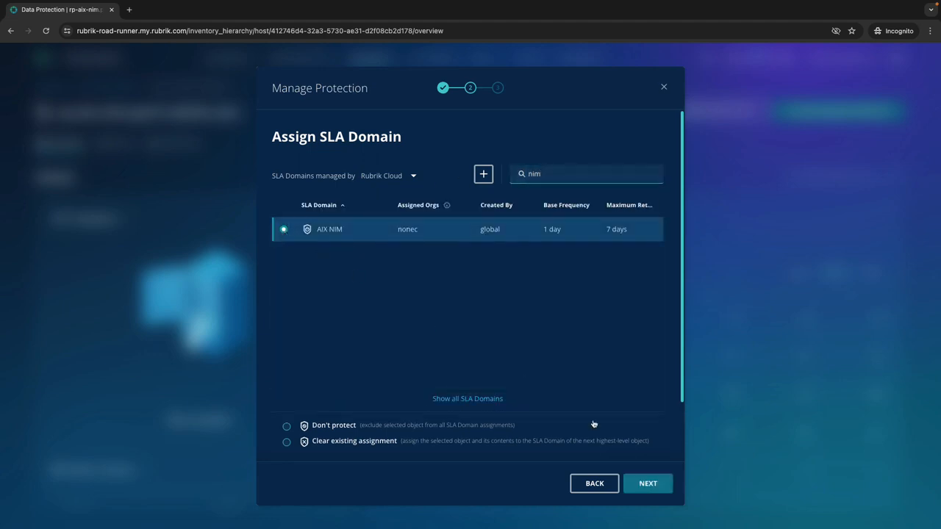
{"action": "left_click", "coordinate": [651, 485]}
{"action": "left_click", "coordinate": [644, 483]}
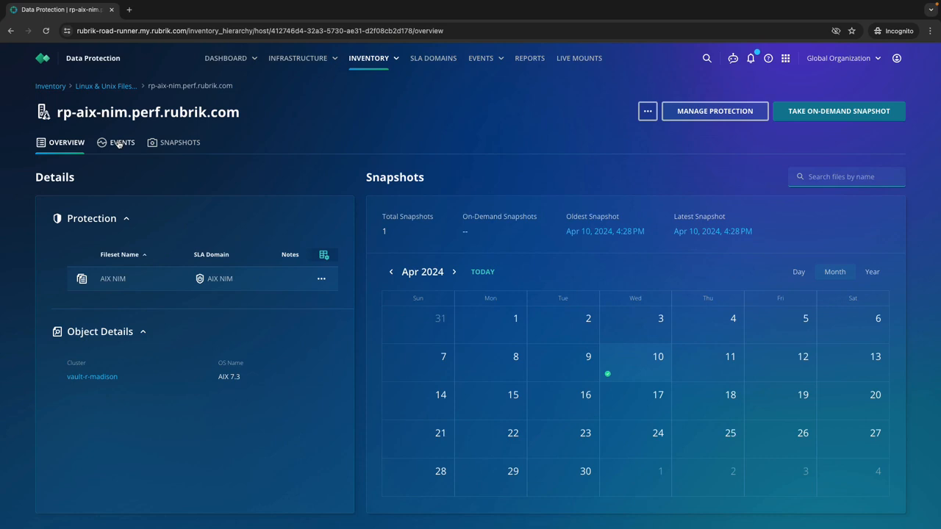
Examine the event timeline and transfer details of the host's completed AIX NIM fileset backup
{"action": "left_click", "coordinate": [118, 144]}
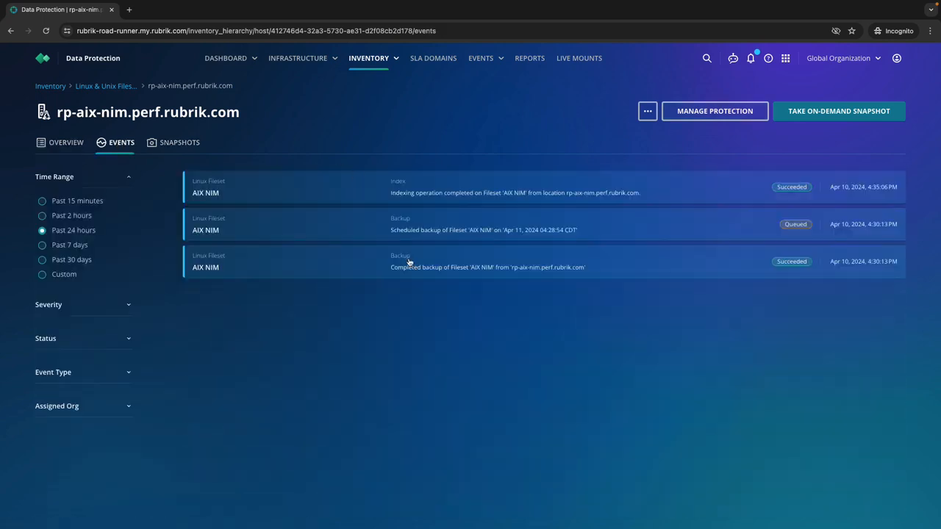
{"action": "left_click", "coordinate": [408, 262]}
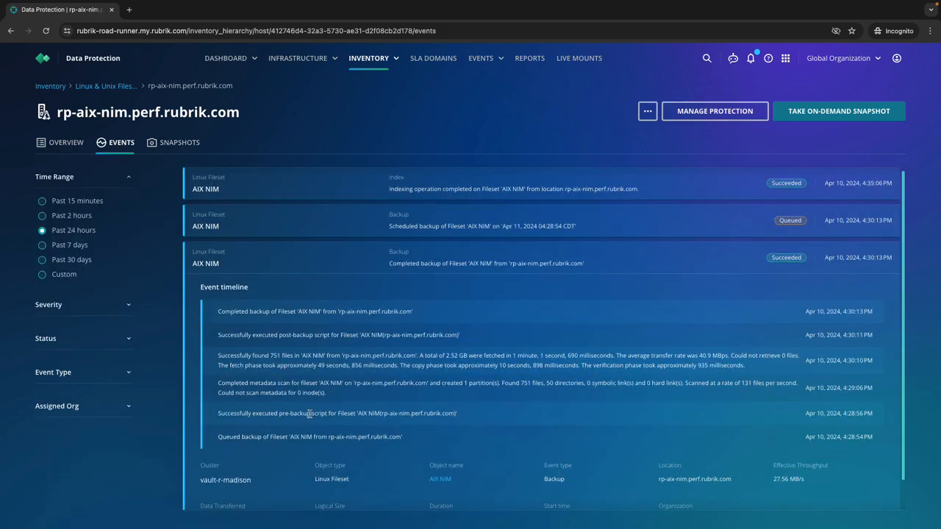
{"action": "scroll", "coordinate": [301, 364], "scroll_direction": "down", "scroll_amount": 1}
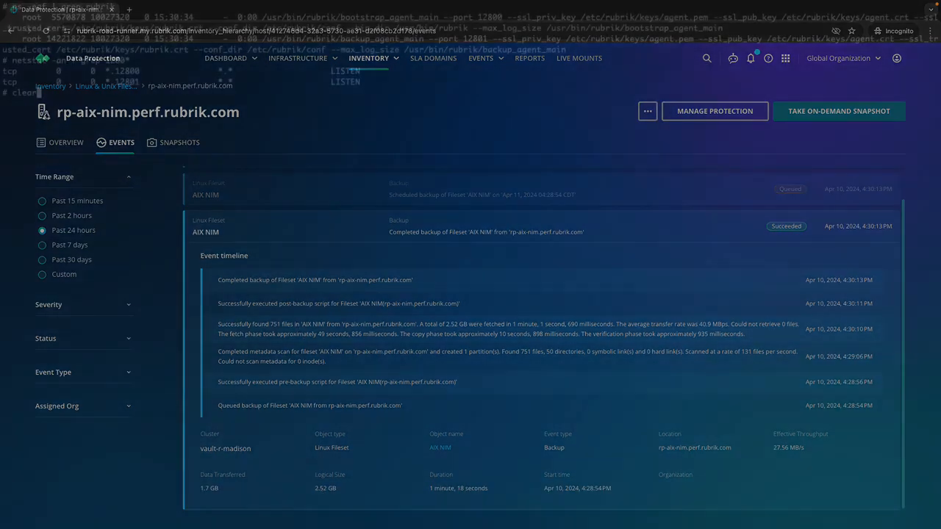
Switch to the AIX terminal and list the contents of /opt/rubrik in long format
{"action": "type", "text": "ls -l /opt/rubrik"}
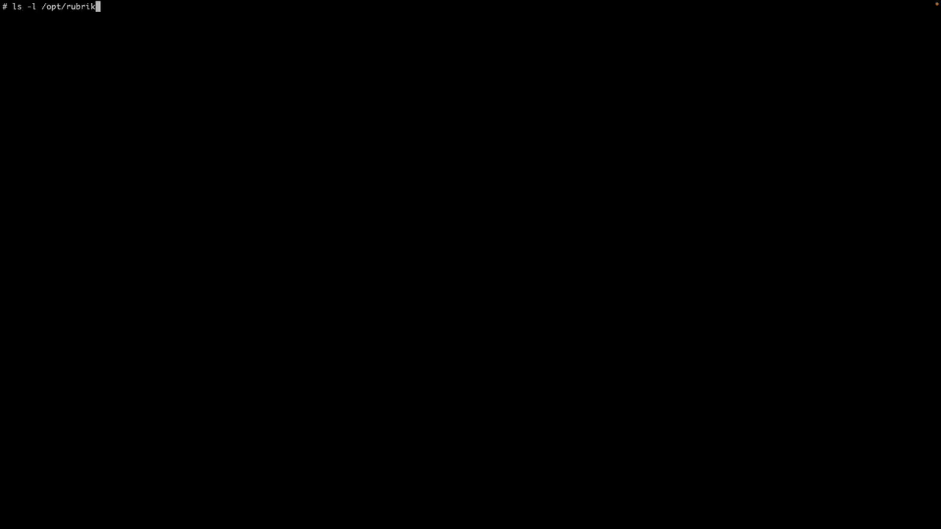
{"action": "key", "text": "Return"}
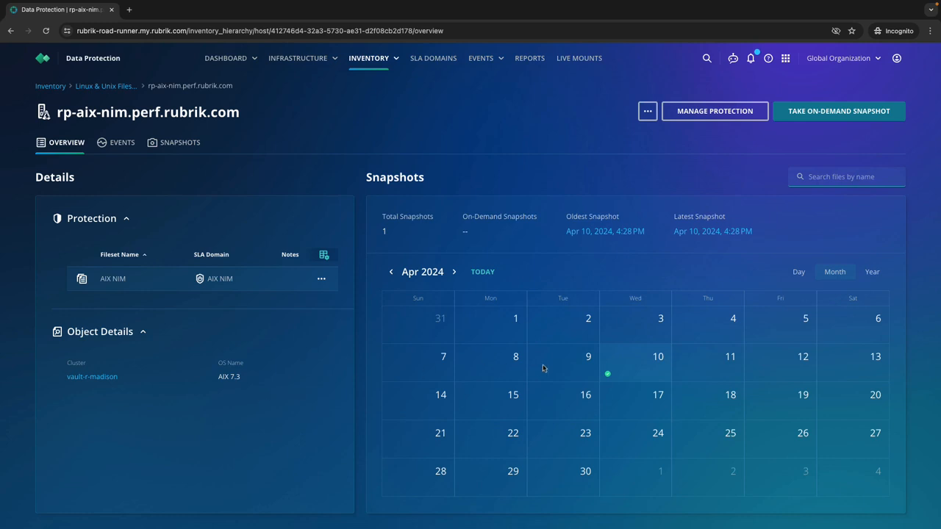
Start recovering files from the host's April 10, 2024 4:28 PM snapshot of the AIX NIM fileset
{"action": "left_click", "coordinate": [615, 373]}
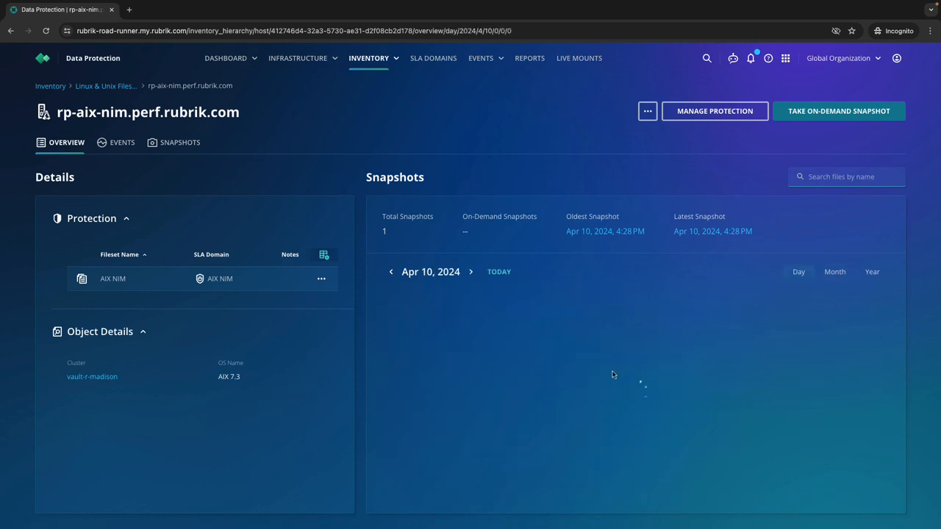
{"action": "mouse_move", "coordinate": [845, 331]}
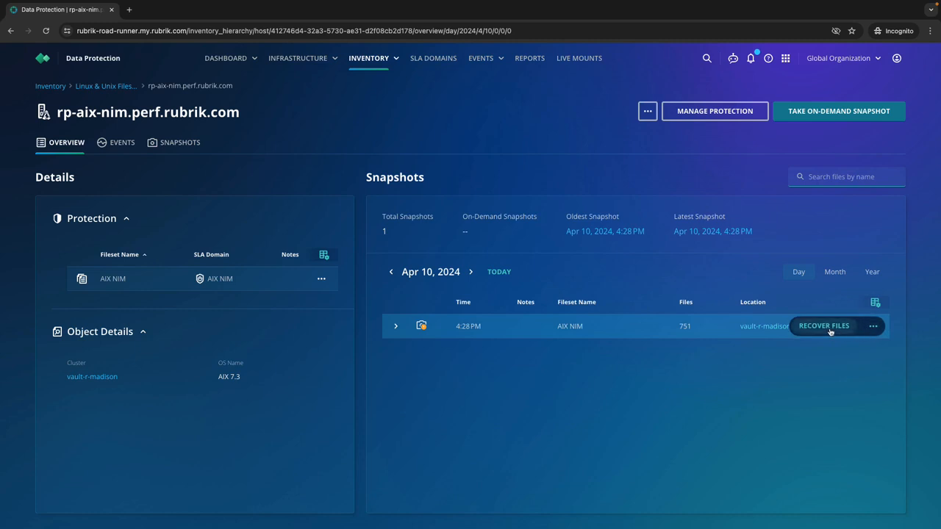
{"action": "left_click", "coordinate": [824, 326]}
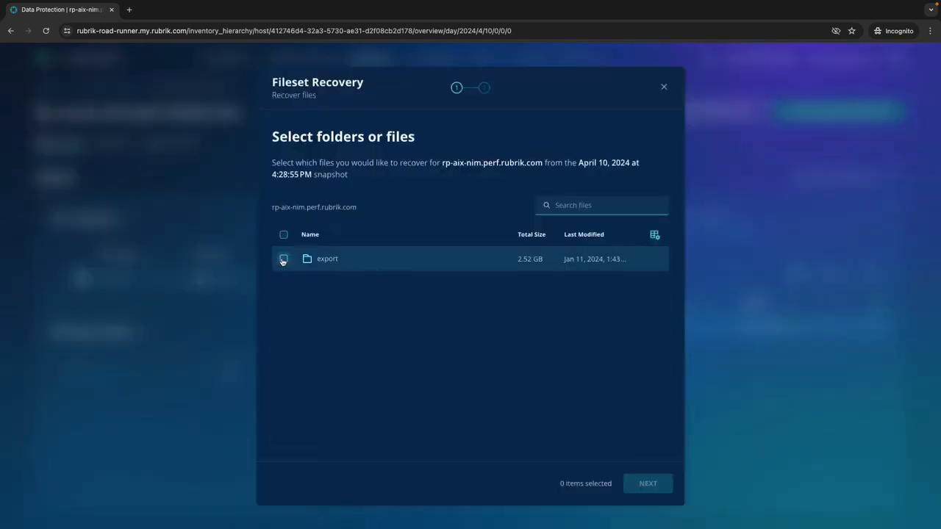
Select the lpp_source1 folder inside export/lpp_source and recover it by overwriting the original, continuing on restore errors
{"action": "left_click", "coordinate": [327, 259]}
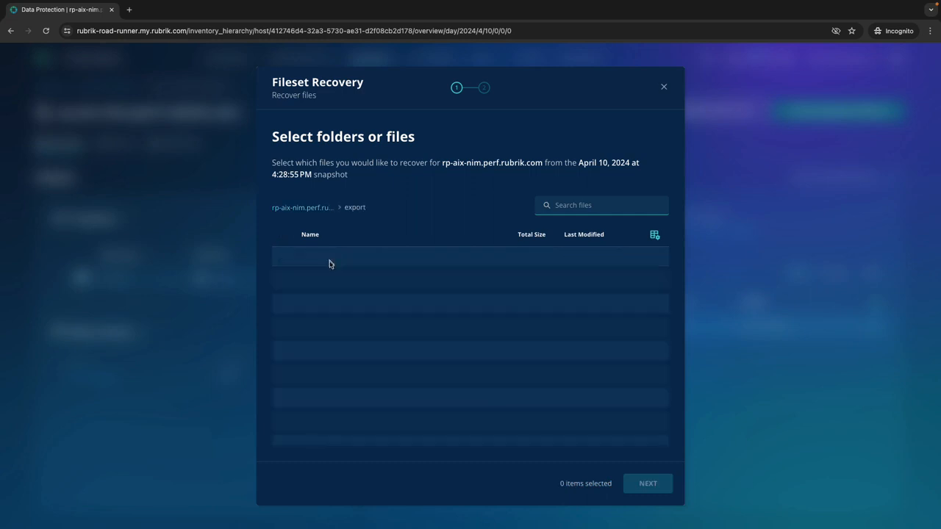
{"action": "left_click", "coordinate": [335, 259]}
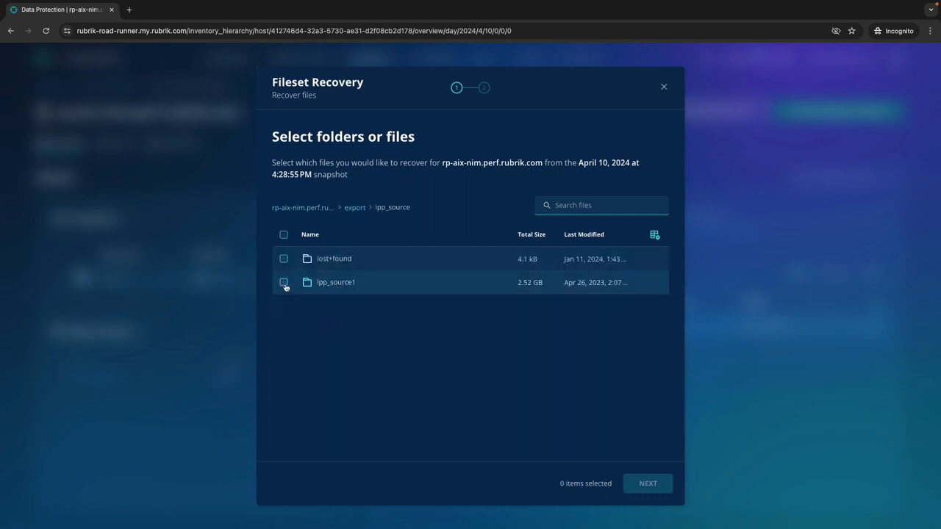
{"action": "left_click", "coordinate": [284, 283]}
{"action": "left_click", "coordinate": [649, 482]}
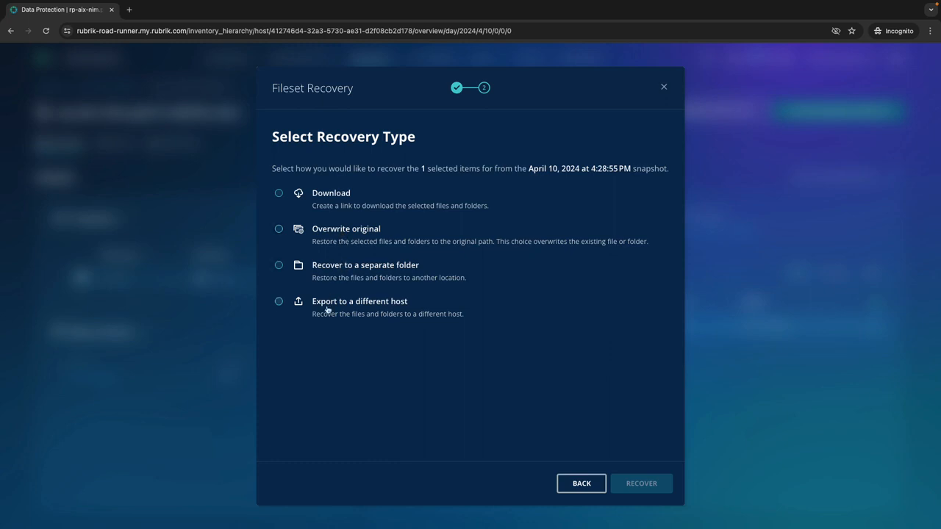
{"action": "left_click", "coordinate": [335, 236]}
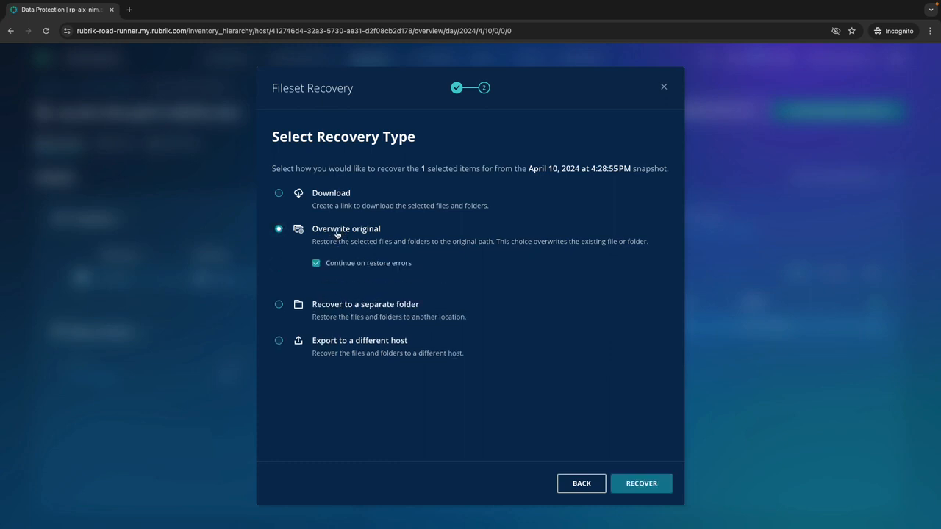
{"action": "left_click", "coordinate": [641, 485]}
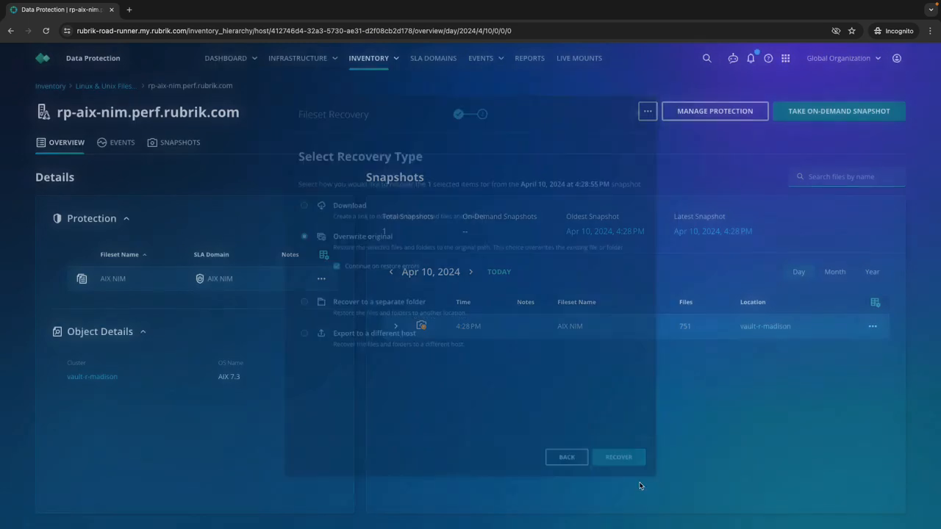
Go to the host's events and open the most recent event to check the file restore
{"action": "left_click", "coordinate": [120, 145]}
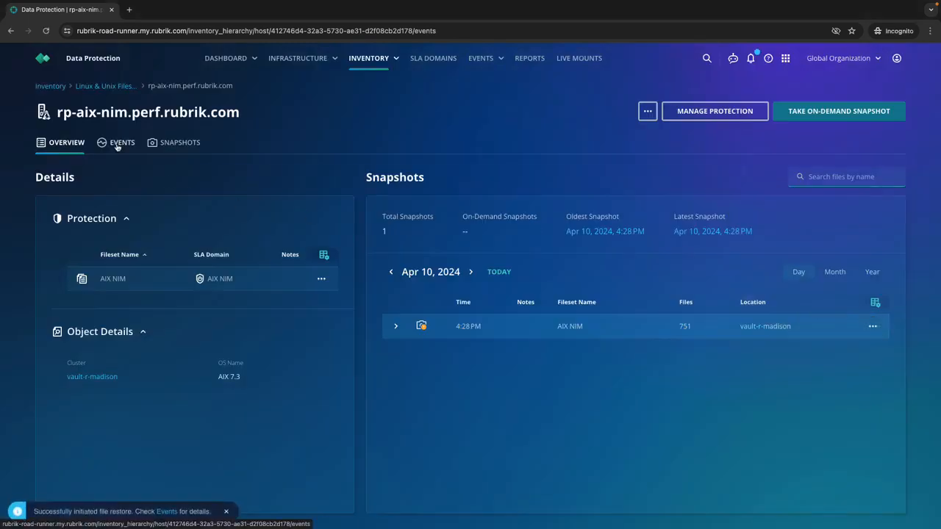
{"action": "left_click", "coordinate": [431, 195]}
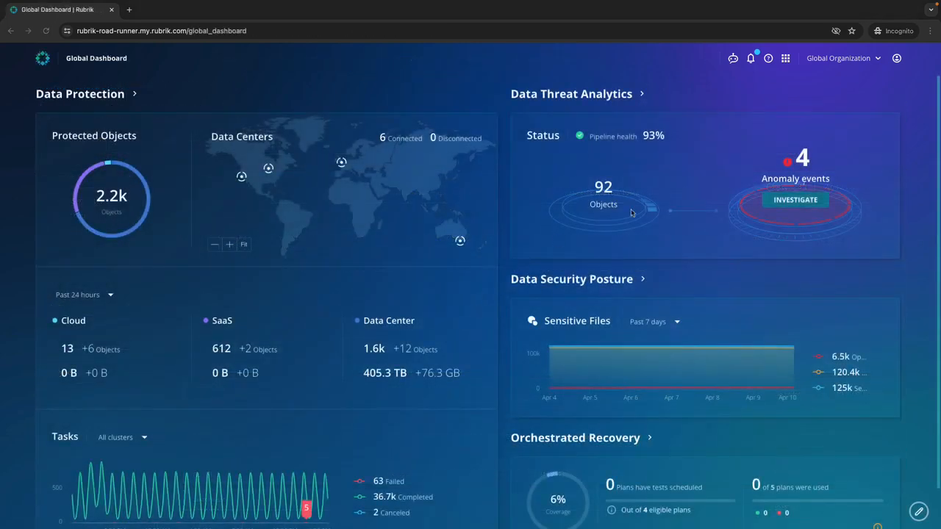
Switch to Data Threat Analytics and inspect the file matches for the NIM object under Threat Monitoring
{"action": "left_click", "coordinate": [785, 58]}
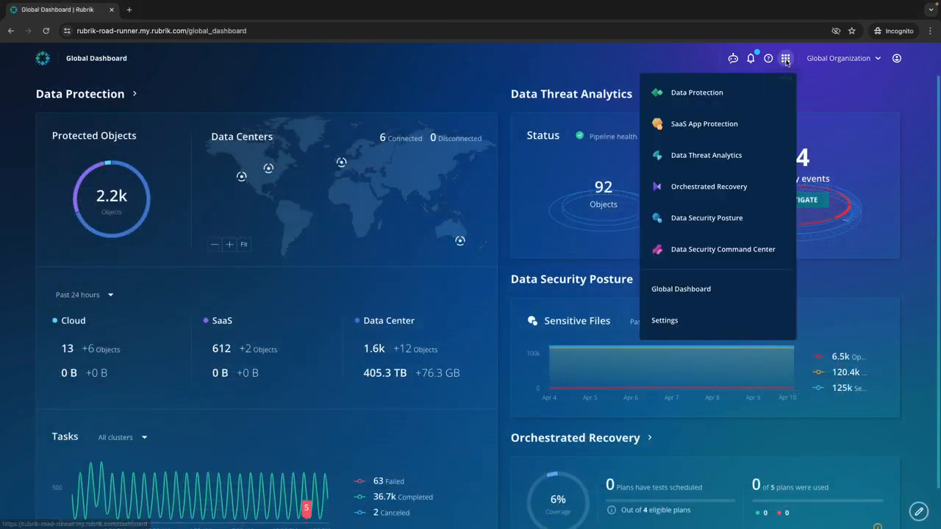
{"action": "left_click", "coordinate": [687, 155]}
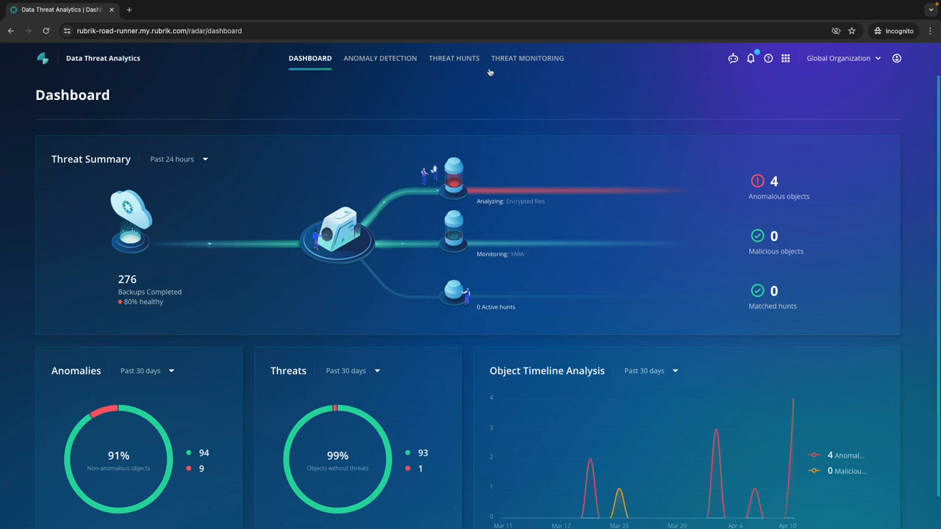
{"action": "left_click", "coordinate": [521, 59]}
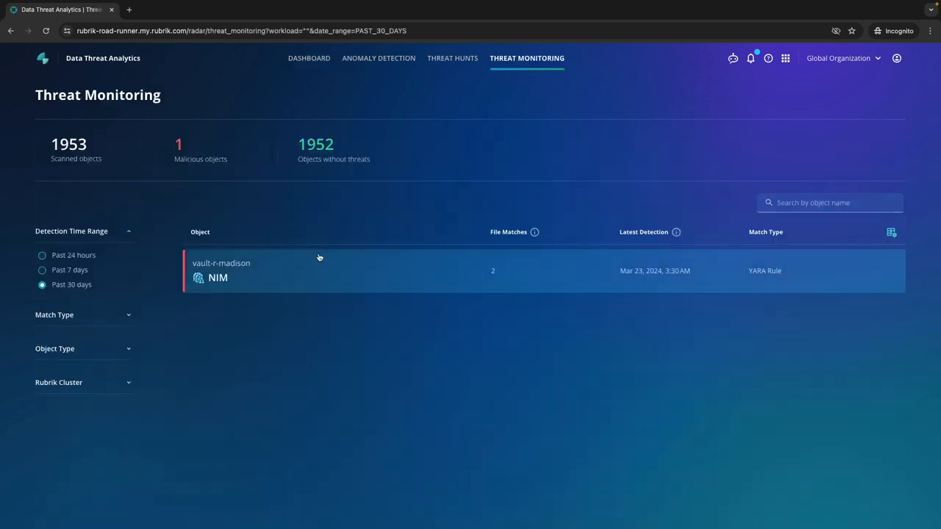
{"action": "left_click", "coordinate": [248, 274]}
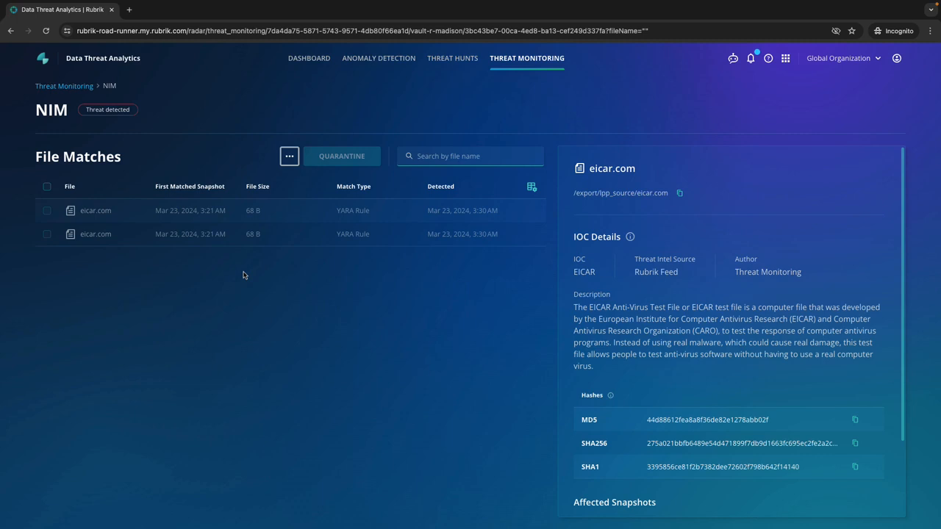
Start a new threat hunt using YARA Rule as the indicator of compromise
{"action": "left_click", "coordinate": [447, 66]}
{"action": "left_click", "coordinate": [840, 140]}
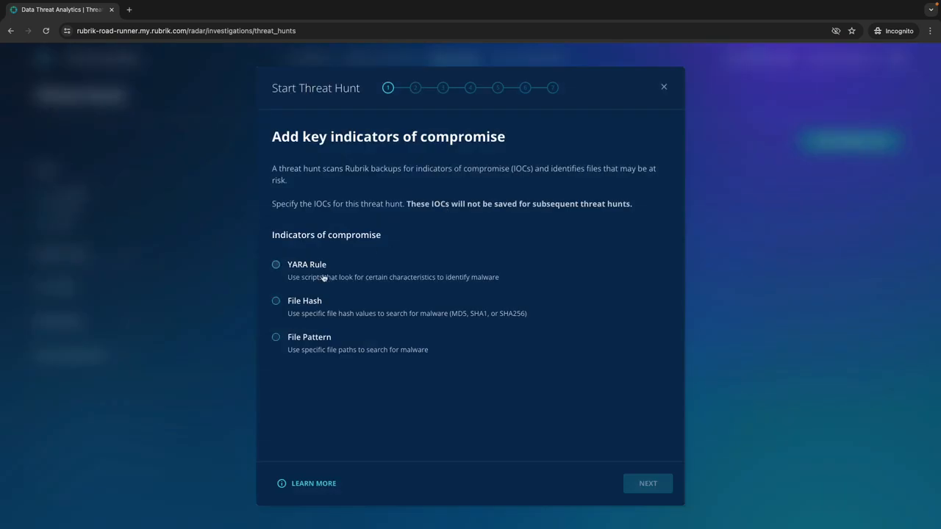
{"action": "left_click", "coordinate": [307, 266]}
{"action": "left_click", "coordinate": [648, 483]}
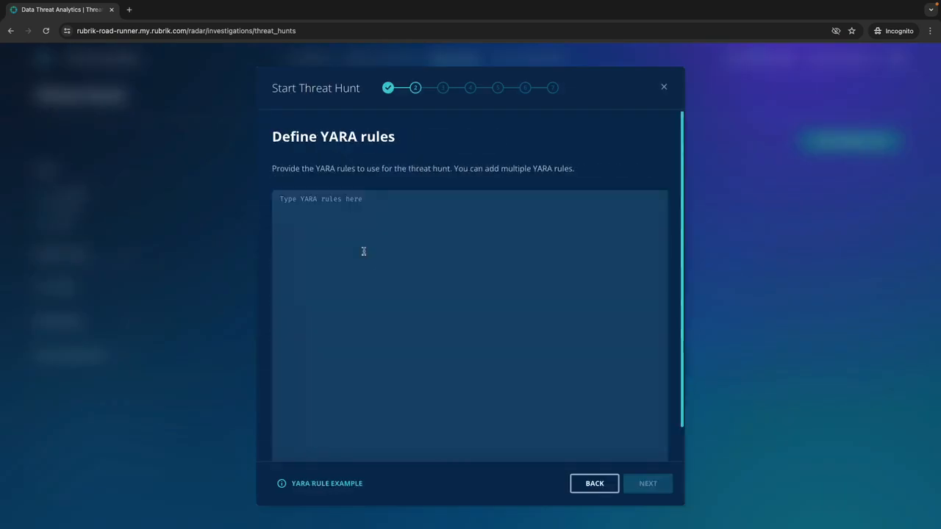
Paste the YARA rules into the threat hunt and select vault-r-madison as the cluster to scan
{"action": "left_click", "coordinate": [363, 250]}
{"action": "key", "text": "ctrl+v"}
{"action": "left_click", "coordinate": [647, 483]}
{"action": "left_click", "coordinate": [321, 342]}
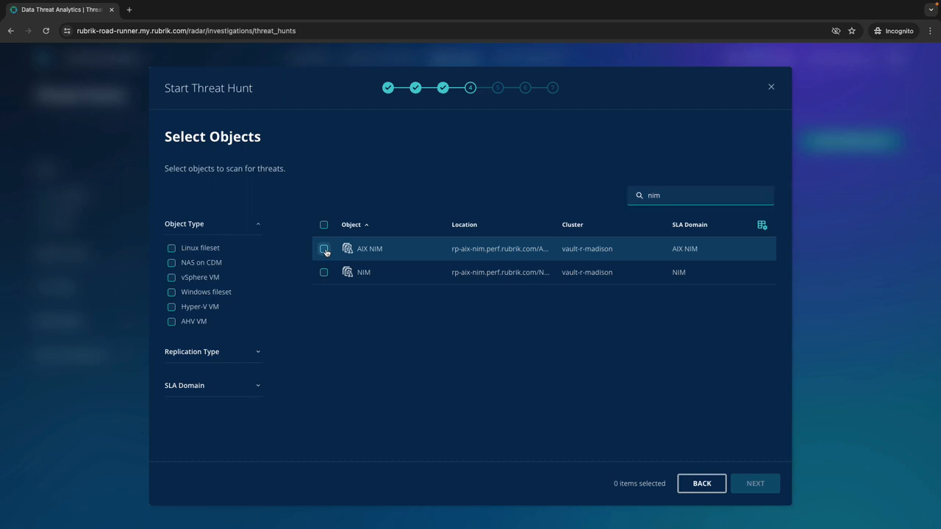
Create the threat hunt for a single object with the name AIX NIM, scanning only the most recent snapshot
{"action": "left_click", "coordinate": [324, 250]}
{"action": "left_click", "coordinate": [753, 483]}
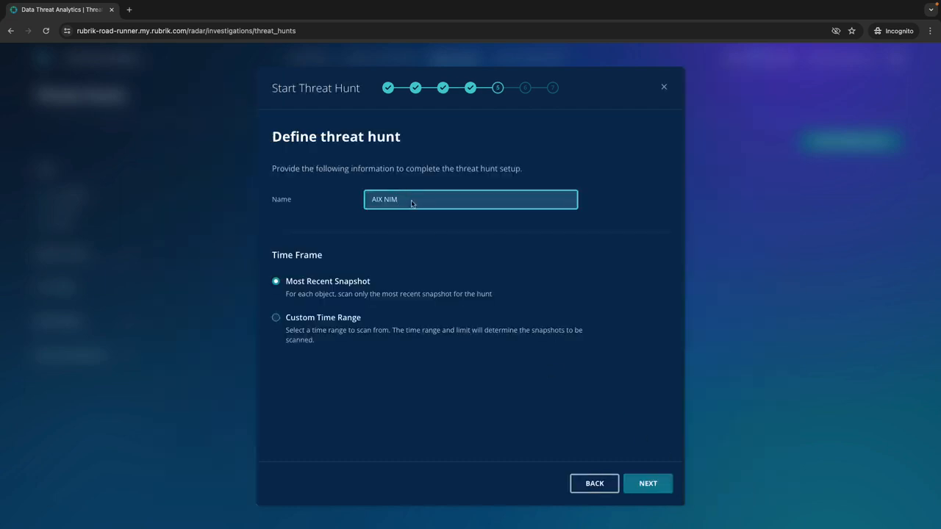
{"action": "left_click", "coordinate": [649, 484]}
{"action": "left_click", "coordinate": [648, 483]}
{"action": "left_click", "coordinate": [650, 487]}
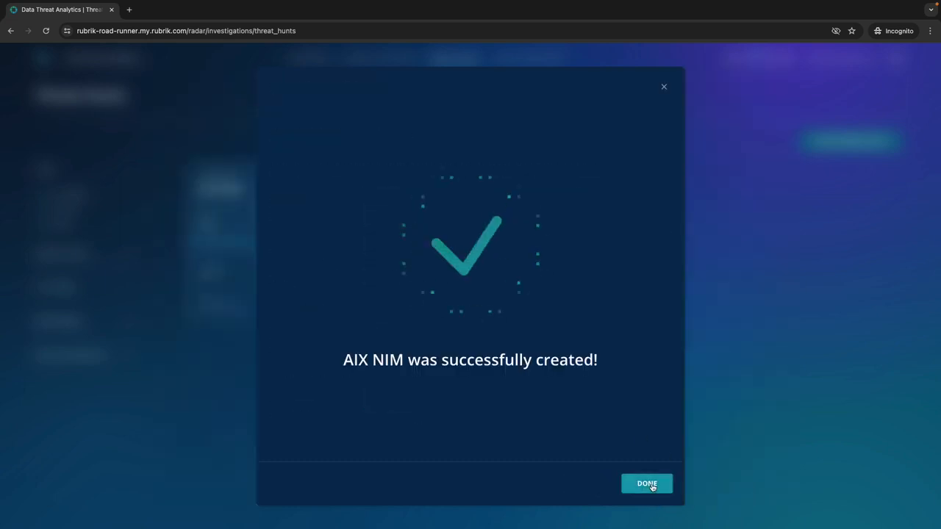
{"action": "left_click", "coordinate": [651, 488]}
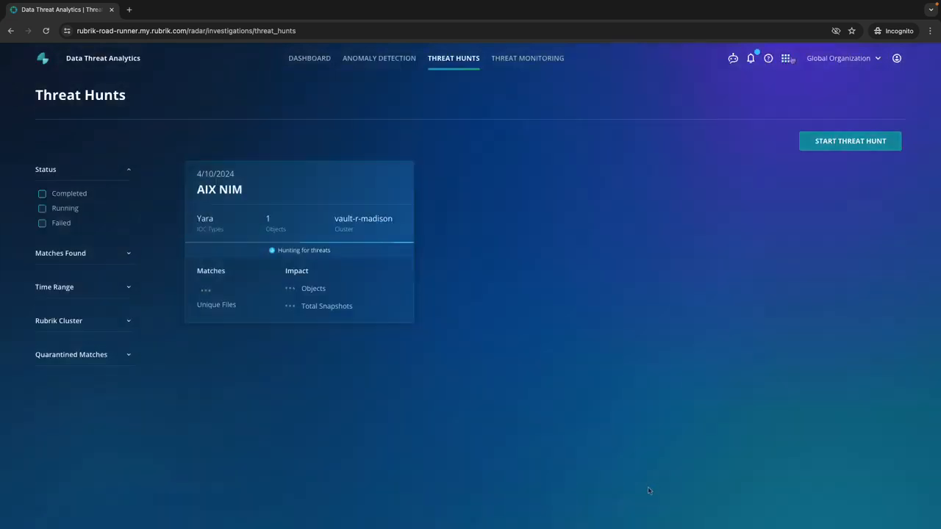
Switch to Data Security Posture and search the sensitive data objects for nim
{"action": "left_click", "coordinate": [785, 58]}
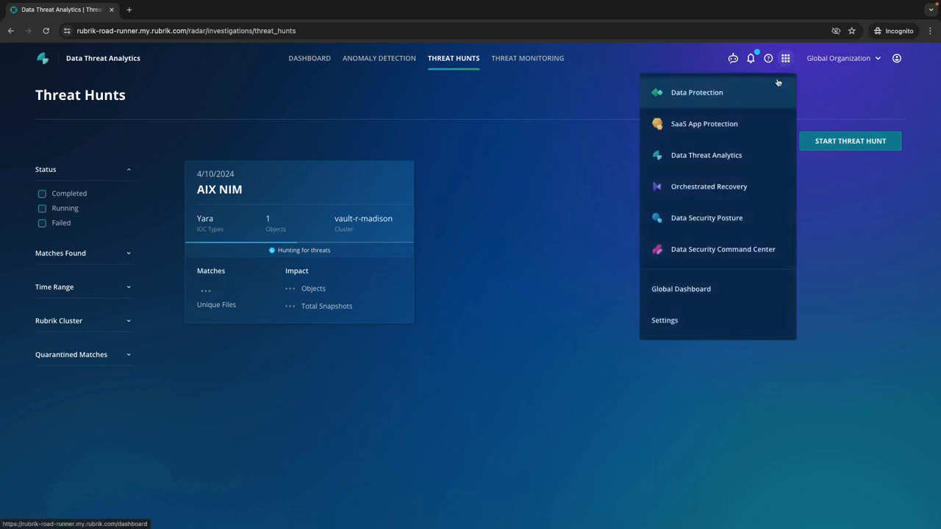
{"action": "left_click", "coordinate": [706, 223]}
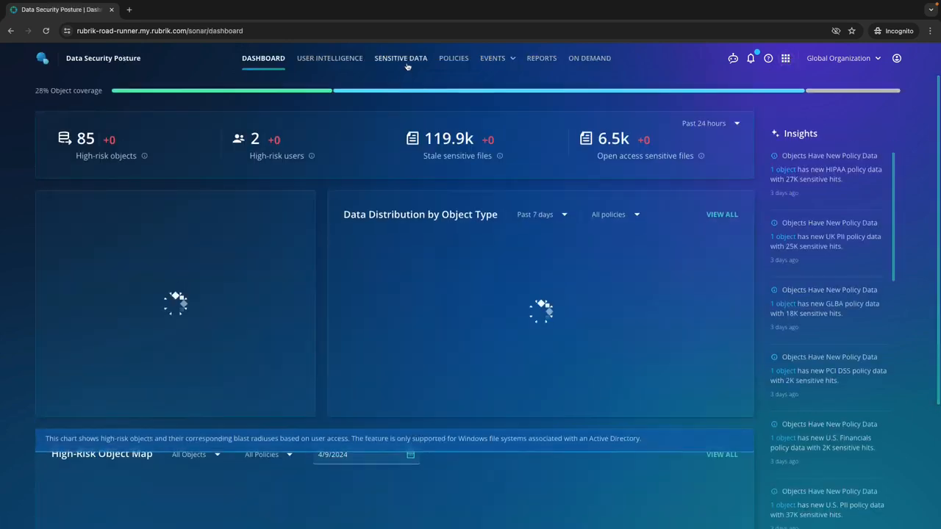
{"action": "left_click", "coordinate": [400, 58]}
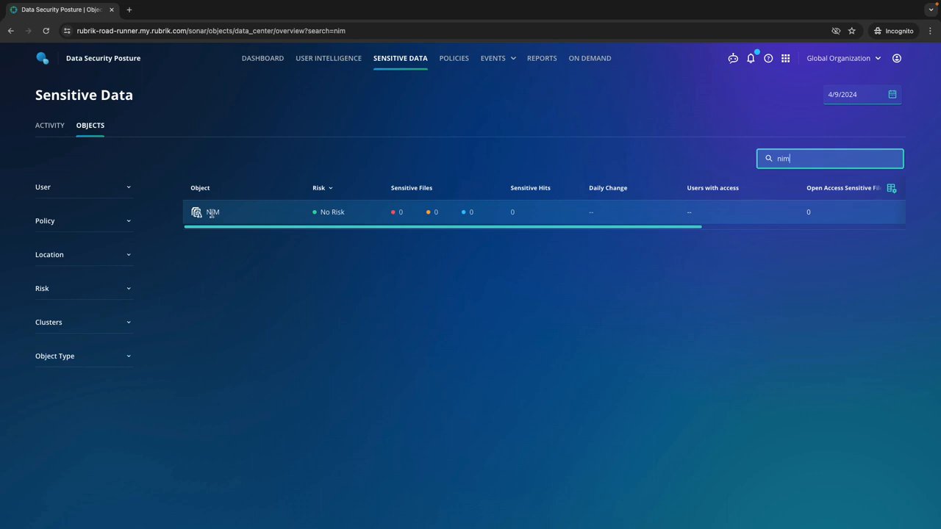
Open the NIM object's sensitive data details and browse down through the export folder into lpp_source
{"action": "left_click", "coordinate": [219, 216]}
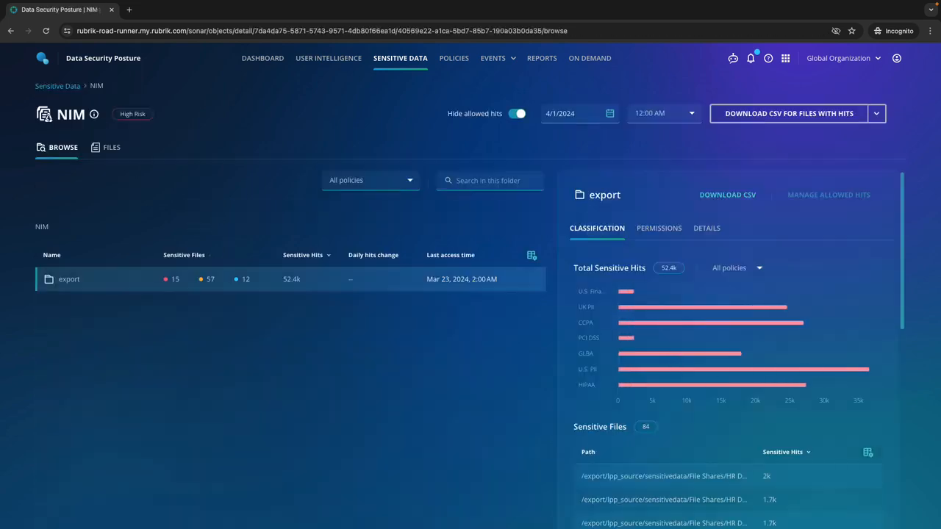
{"action": "left_click", "coordinate": [70, 280]}
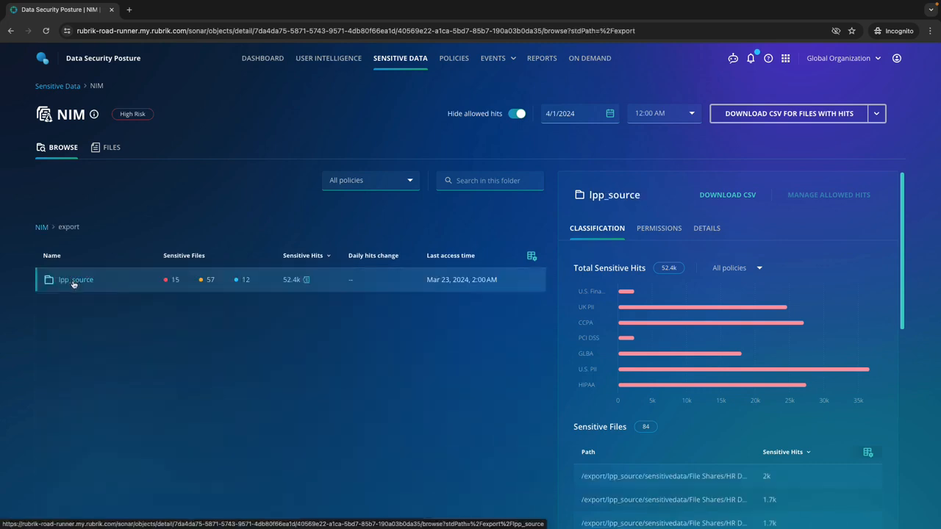
{"action": "left_click", "coordinate": [74, 282]}
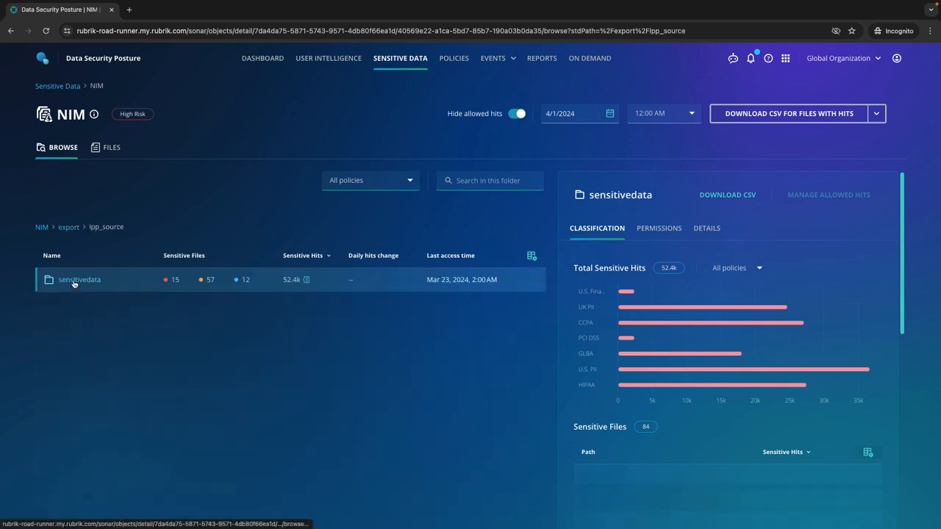